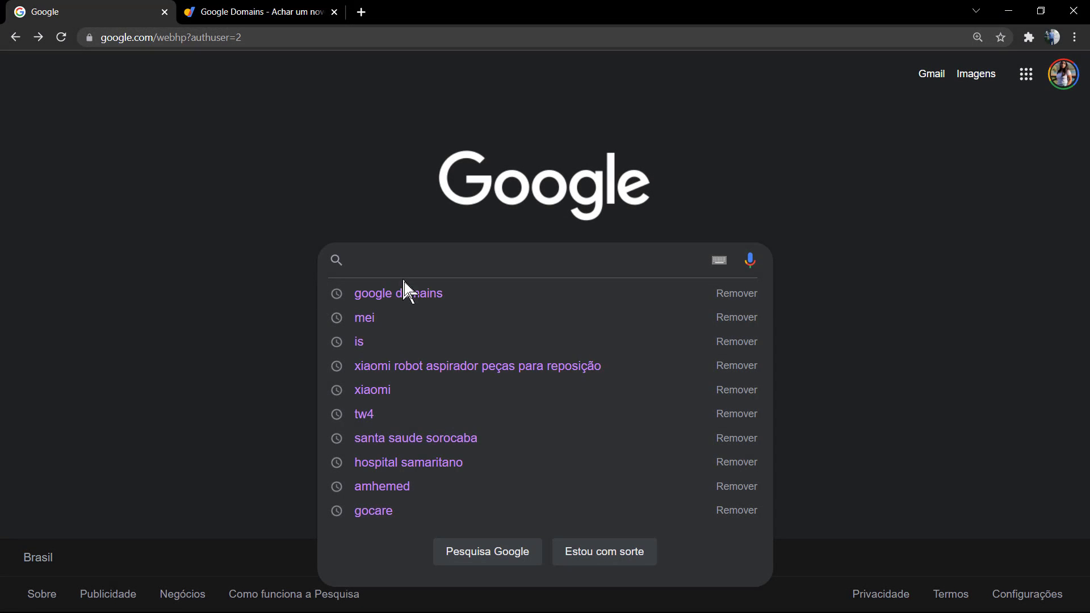
# Step: Search Google for 'google domains' and open the Google Domains registrar page
pyautogui.click(407, 291)
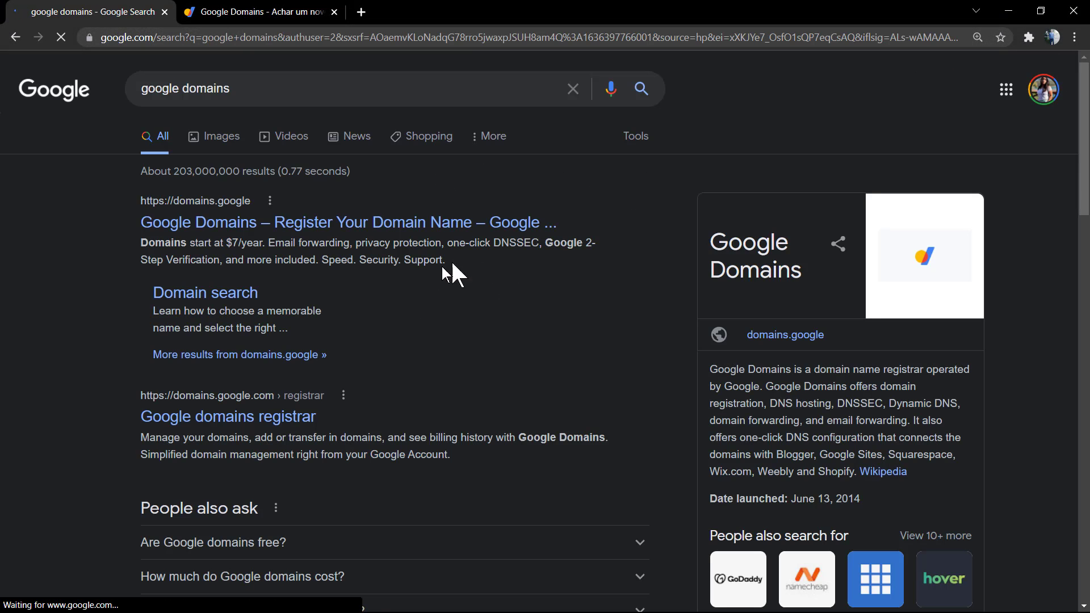
pyautogui.click(227, 420)
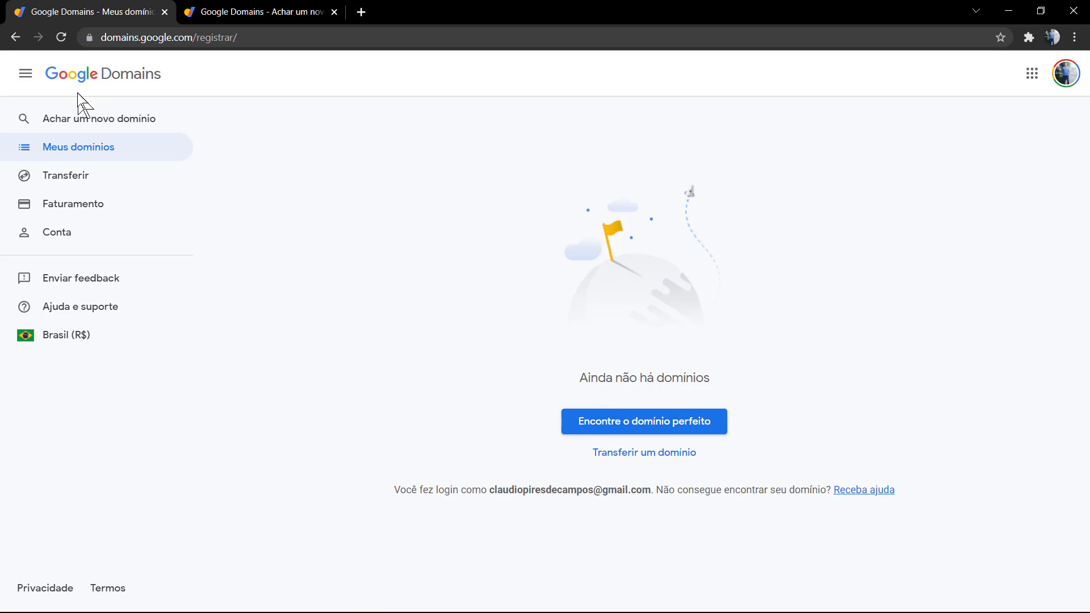
# Step: Open Google Domains under the other account and load the domains.google home page
pyautogui.click(84, 79)
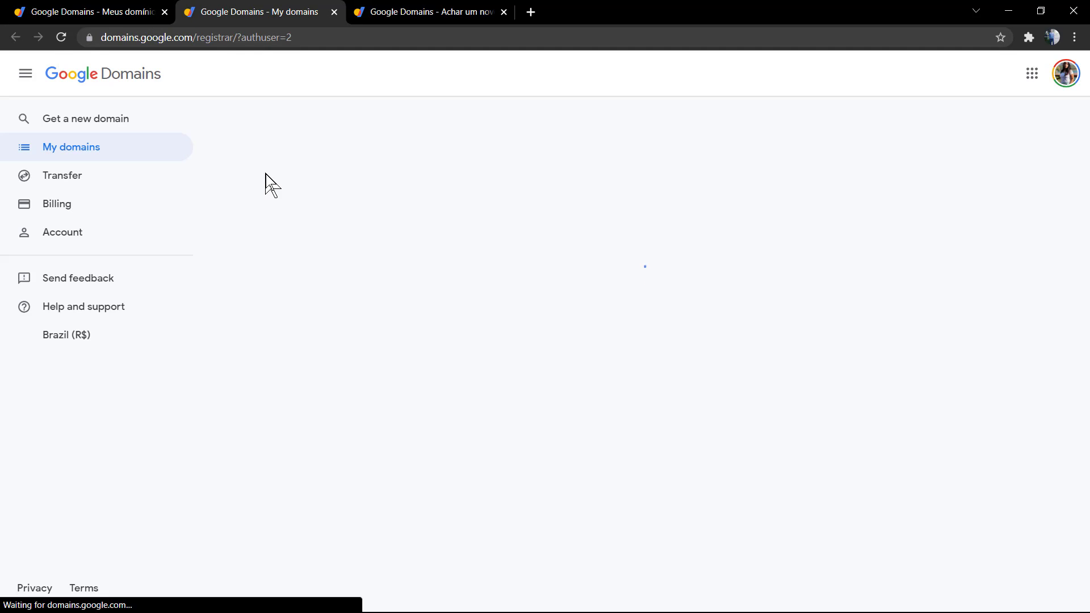
pyautogui.click(118, 131)
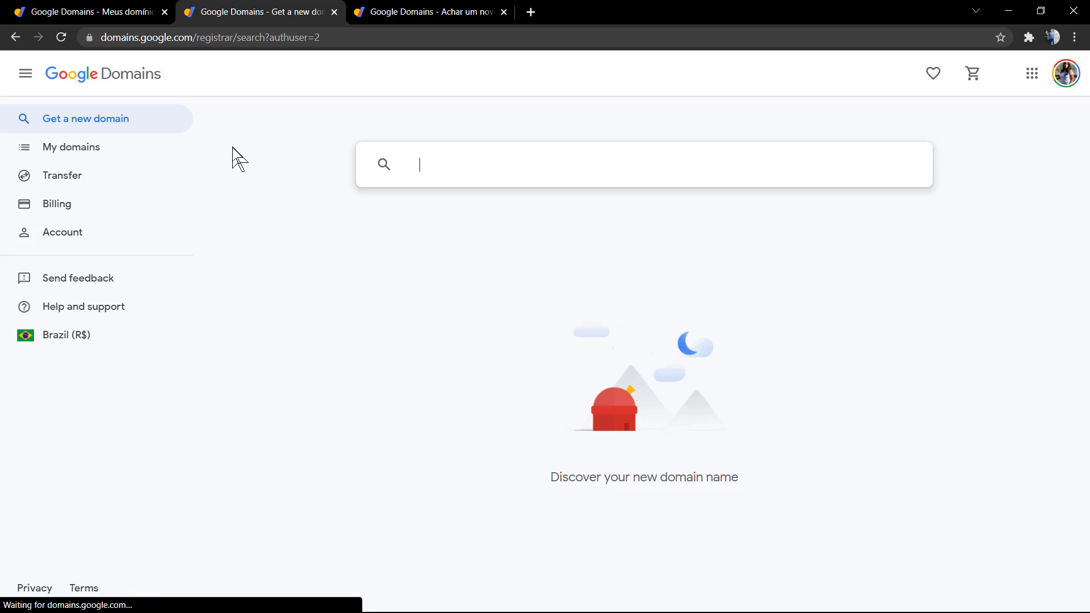
pyautogui.moveTo(195, 43); pyautogui.dragTo(457, 36)
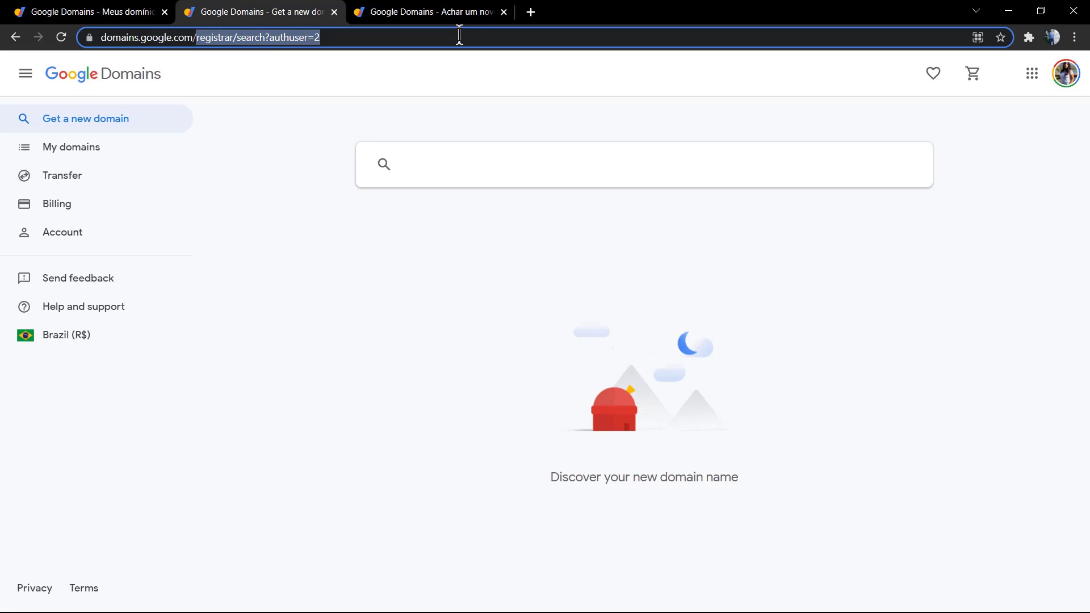
pyautogui.press('BackSpace')
pyautogui.press('Return')
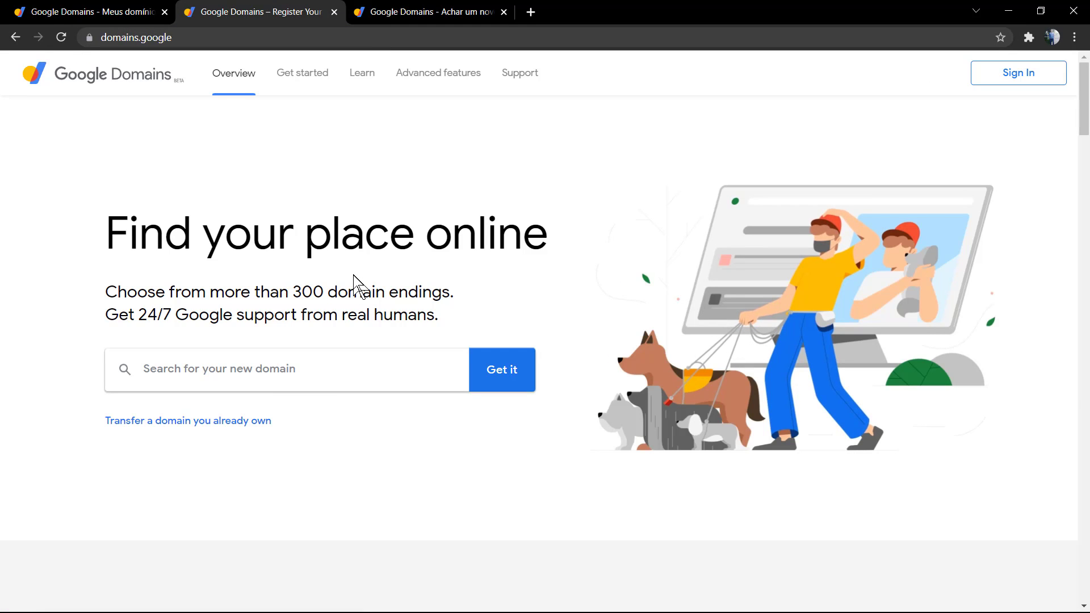
# Step: Look up segurosorocaba.com, find it available at R$50/year, and highlight its listed advantages
pyautogui.click(313, 364)
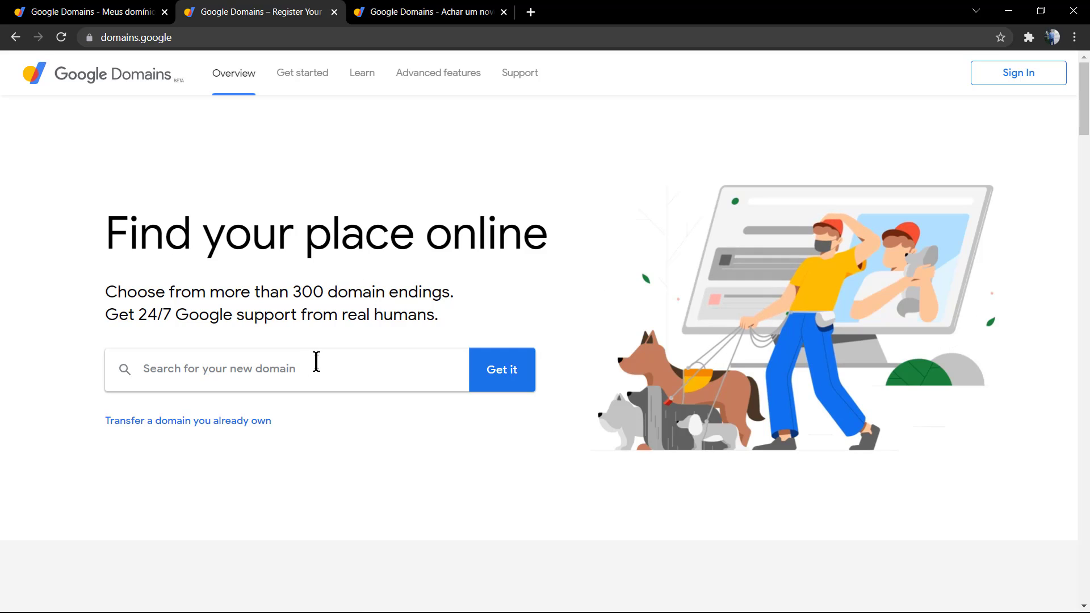
pyautogui.write('seguro')
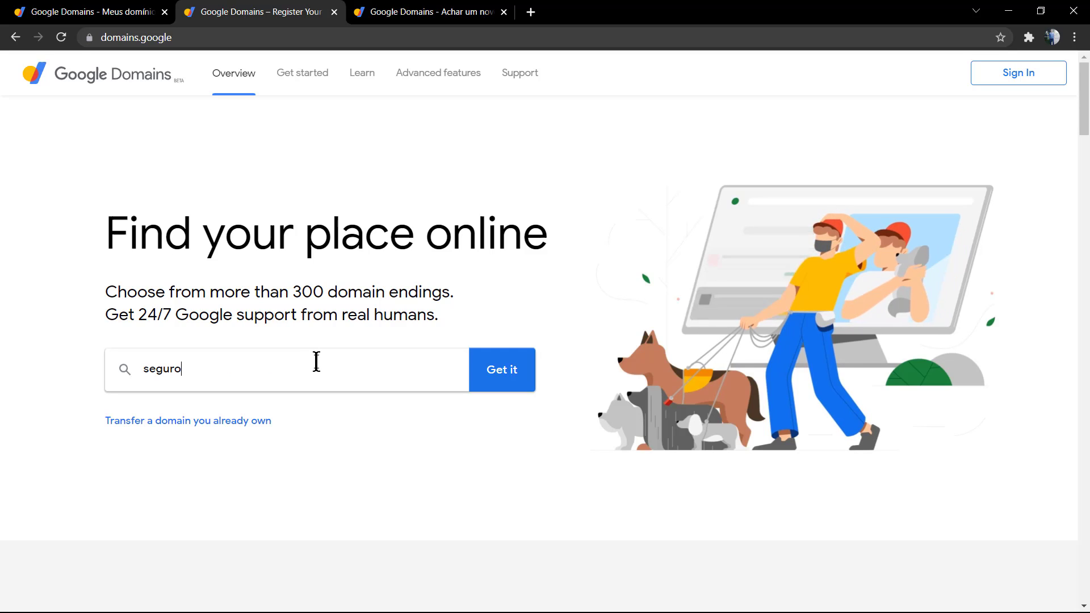
pyautogui.write('soroc')
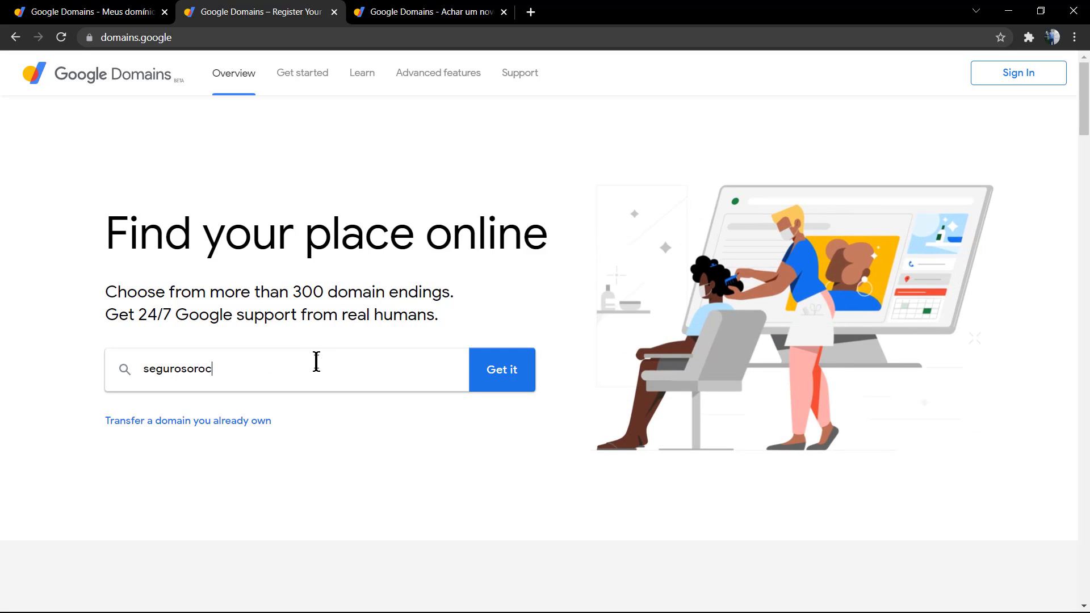
pyautogui.write('aba.com')
pyautogui.press('Return')
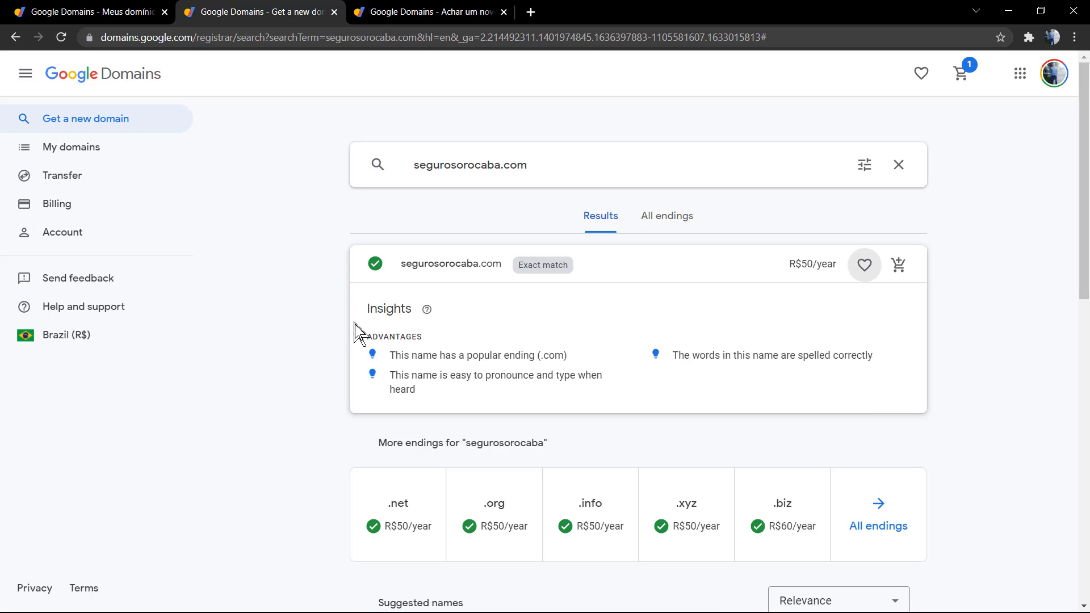
pyautogui.moveTo(372, 336); pyautogui.dragTo(894, 397)
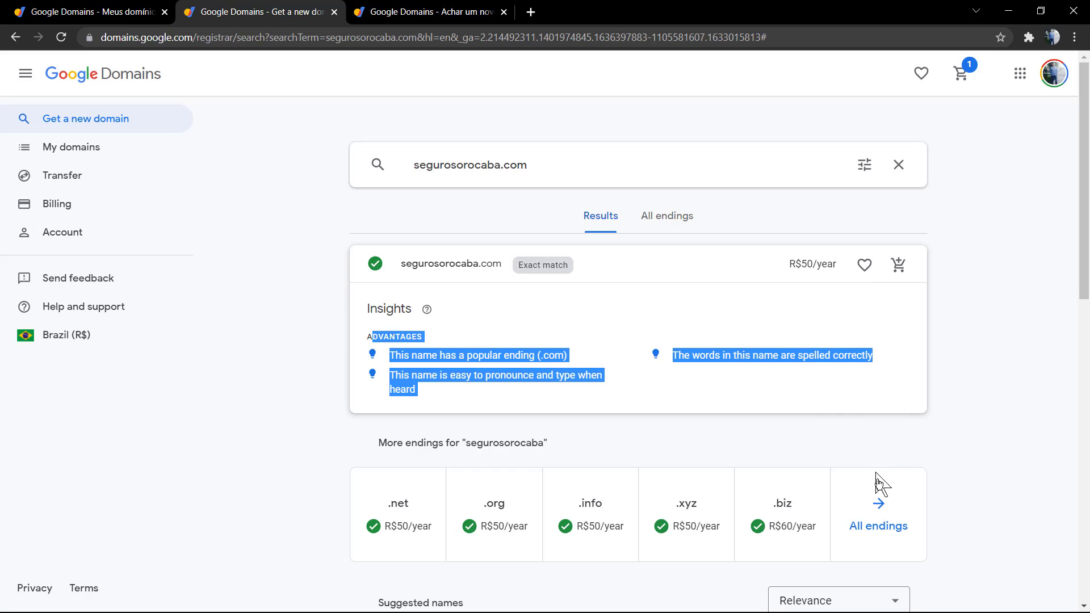
# Step: Browse every available ending for segurosorocaba and compare their prices
pyautogui.click(881, 513)
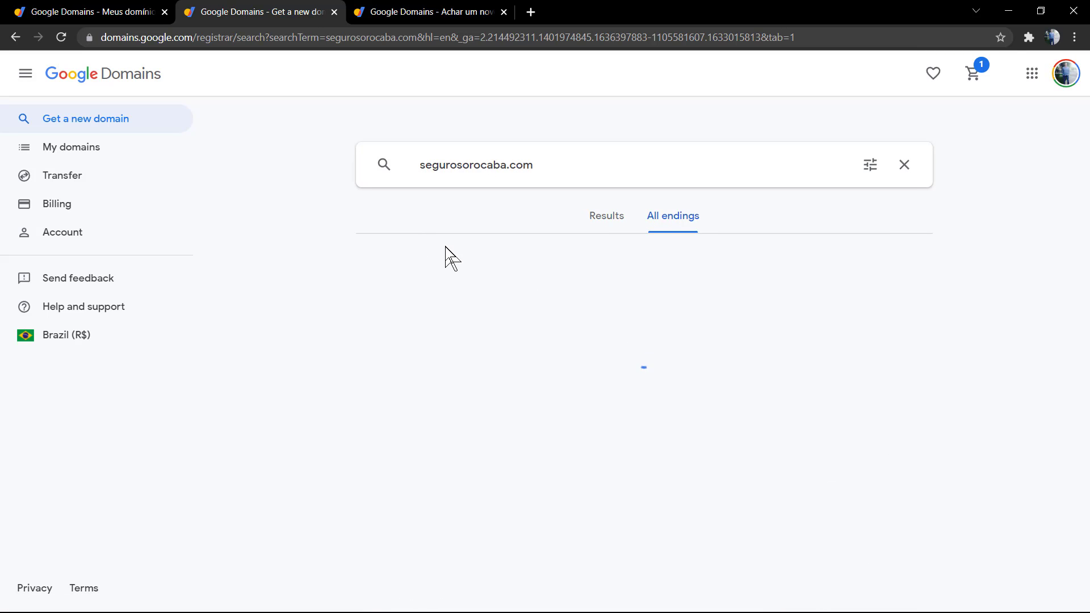
pyautogui.scroll(-5, 523, 309)
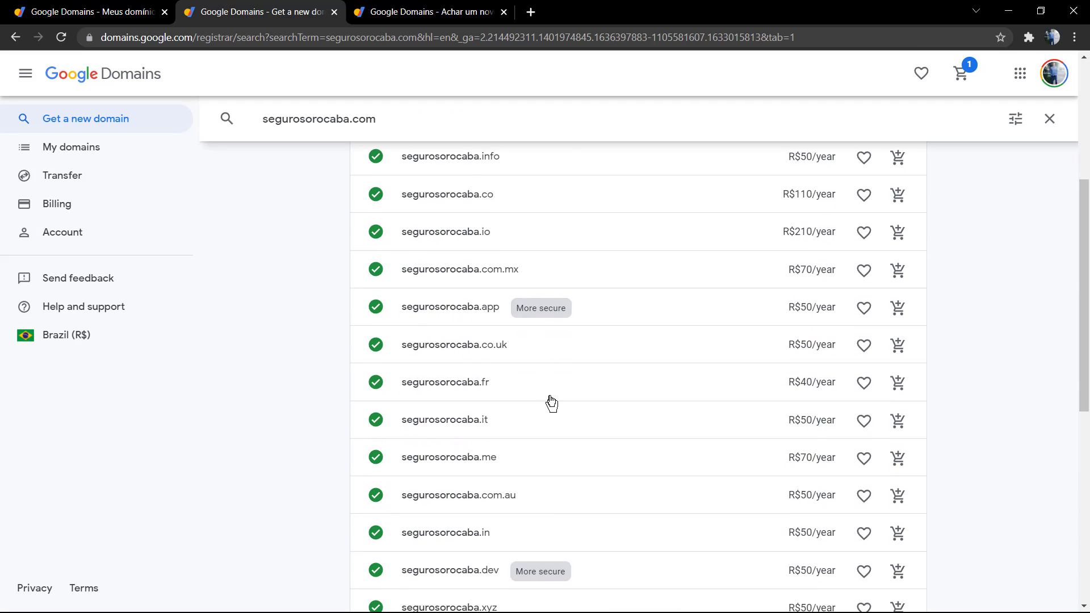
pyautogui.scroll(-4, 553, 397)
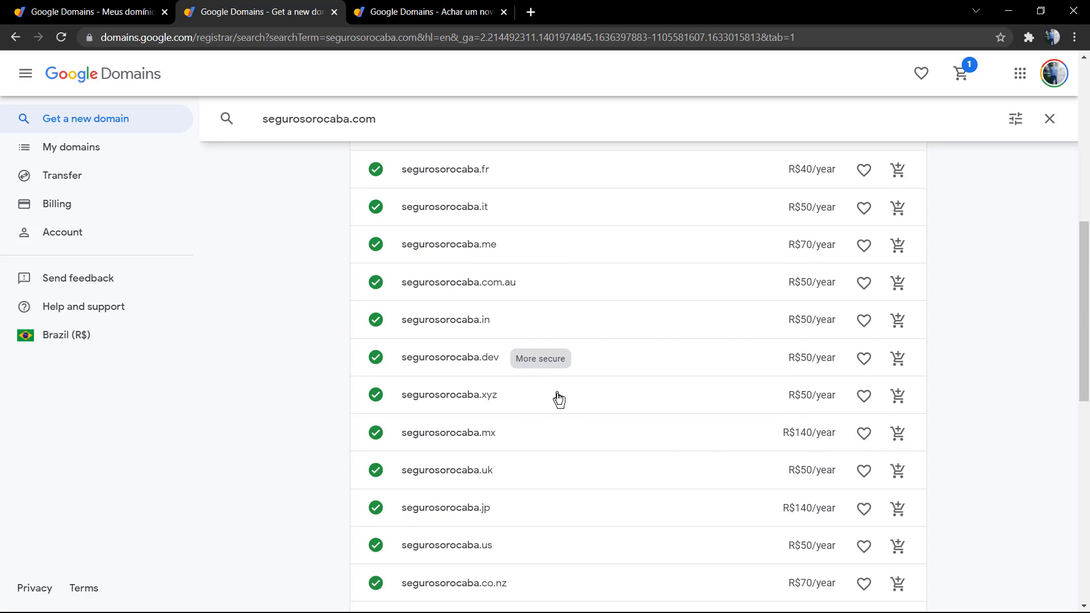
pyautogui.scroll(-5, 563, 407)
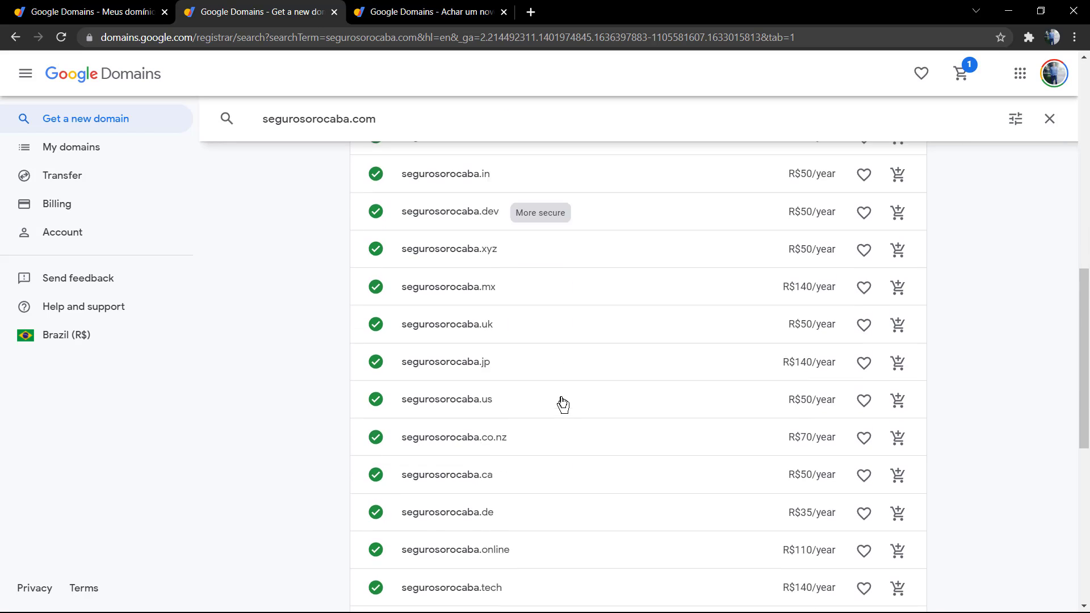
pyautogui.scroll(-5, 561, 405)
pyautogui.scroll(13, 540, 358)
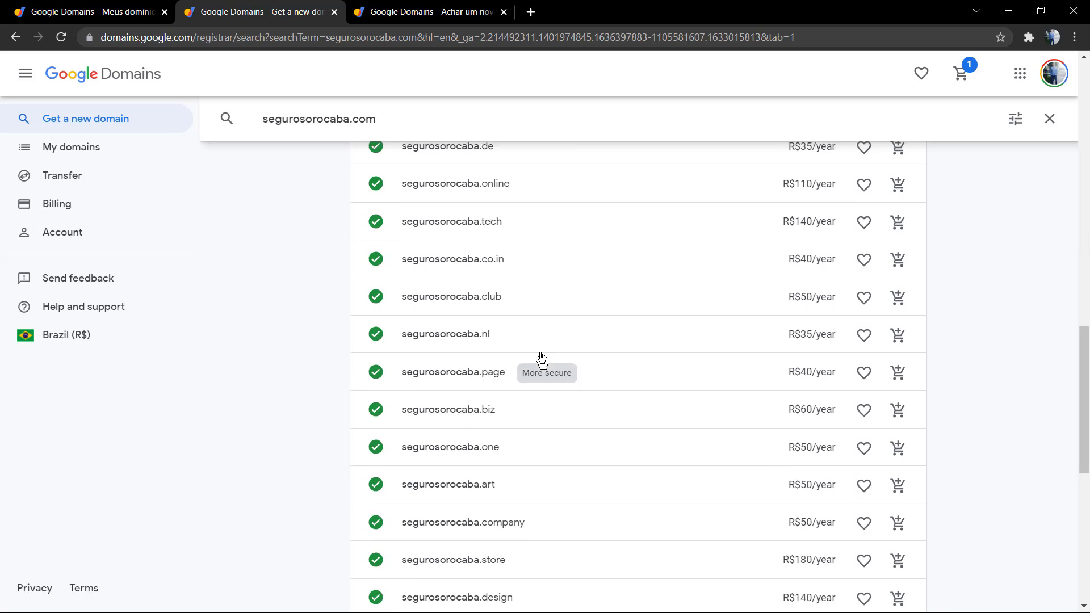
pyautogui.scroll(5, 540, 358)
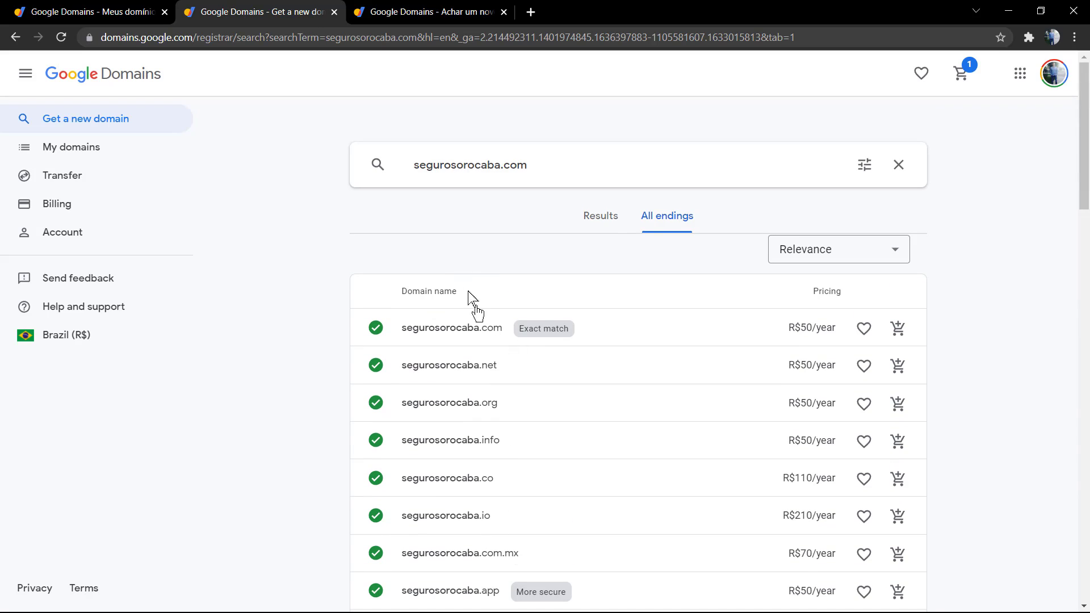
# Step: Return to the Results view and look through the suggested names
pyautogui.click(594, 223)
pyautogui.scroll(-5, 443, 267)
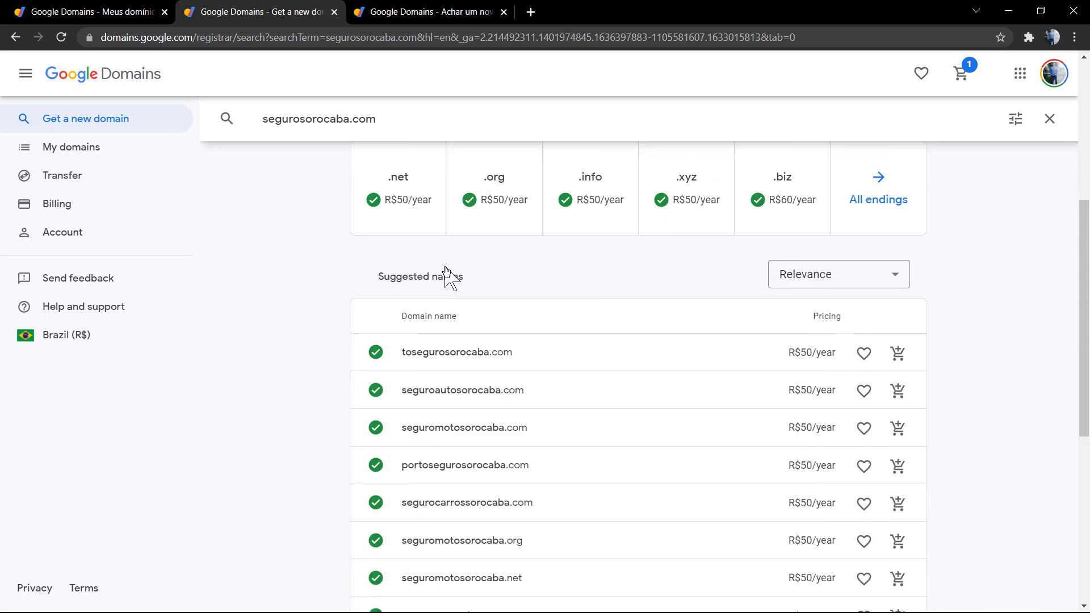
pyautogui.scroll(-4, 460, 295)
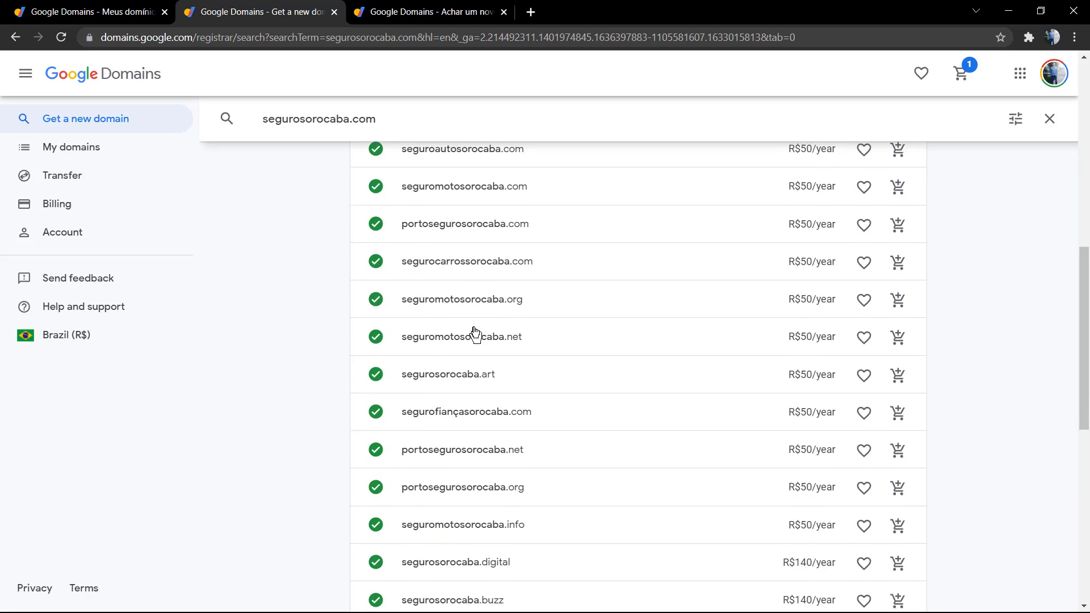
pyautogui.scroll(-3, 476, 333)
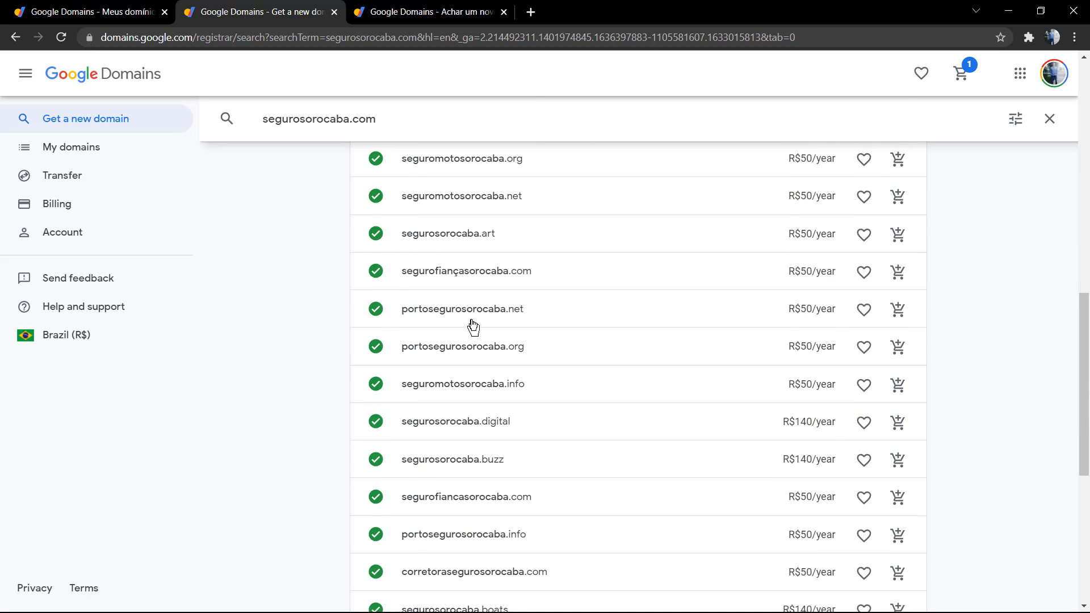
pyautogui.scroll(15, 471, 325)
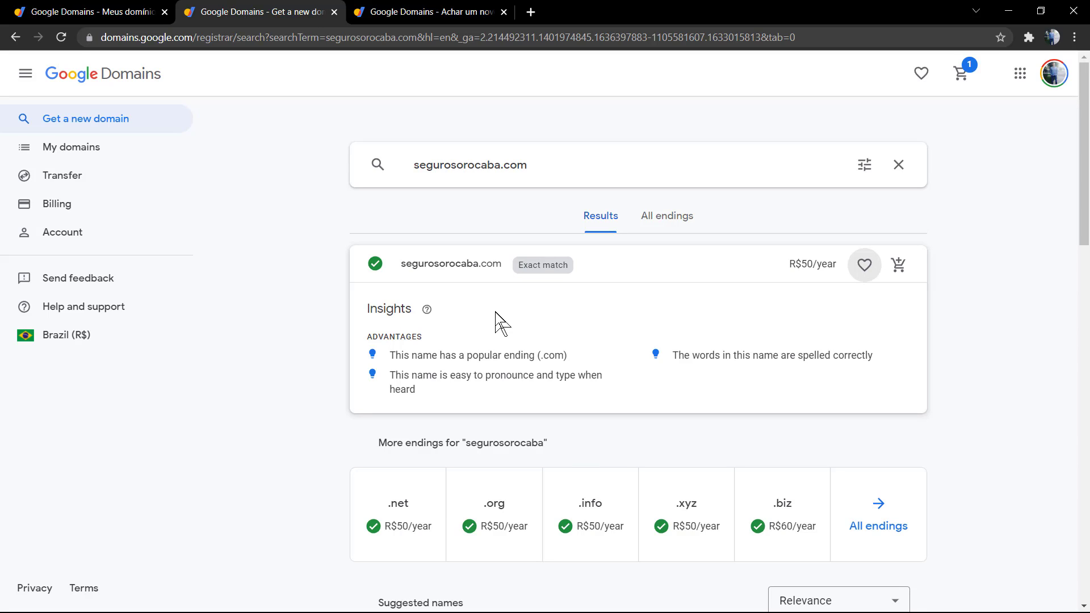
# Step: Close the extra tab, add segurosorocaba.com to the cart, and review the R$50 / 1 year order
pyautogui.click(165, 12)
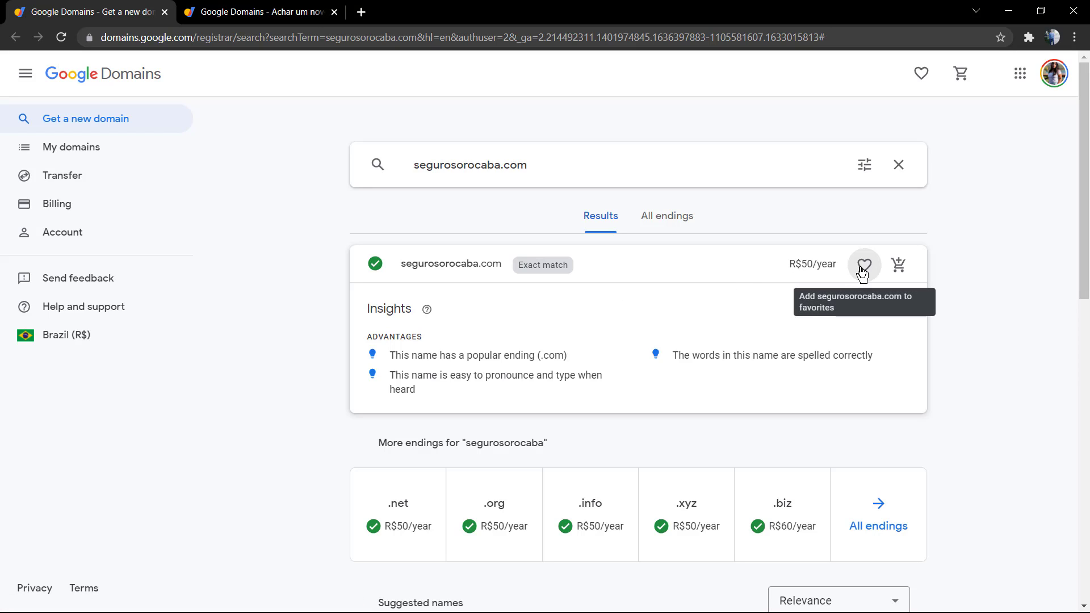
pyautogui.click(898, 267)
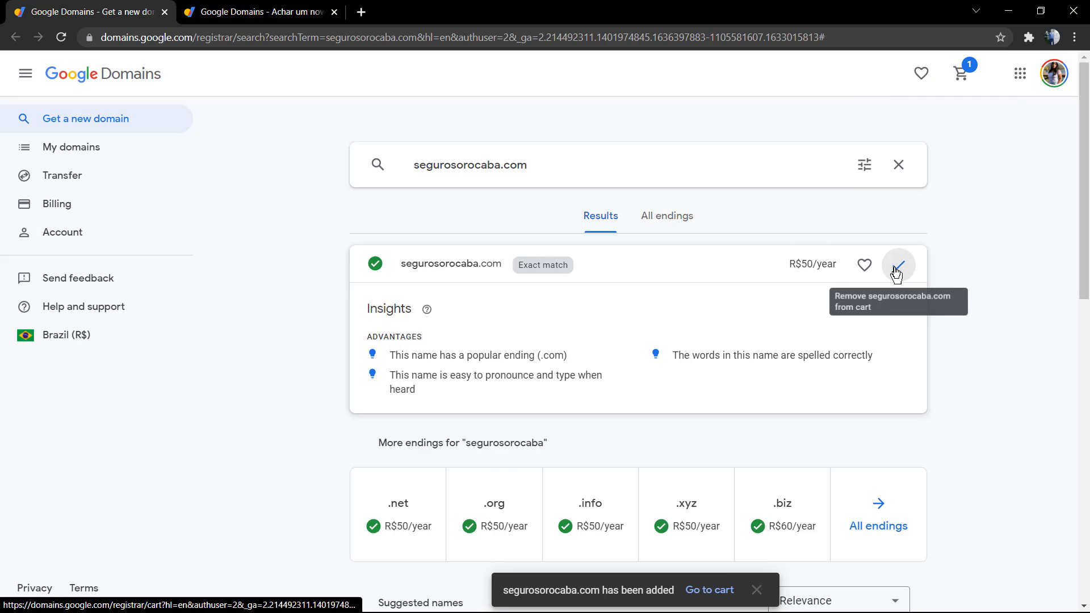
pyautogui.click(945, 87)
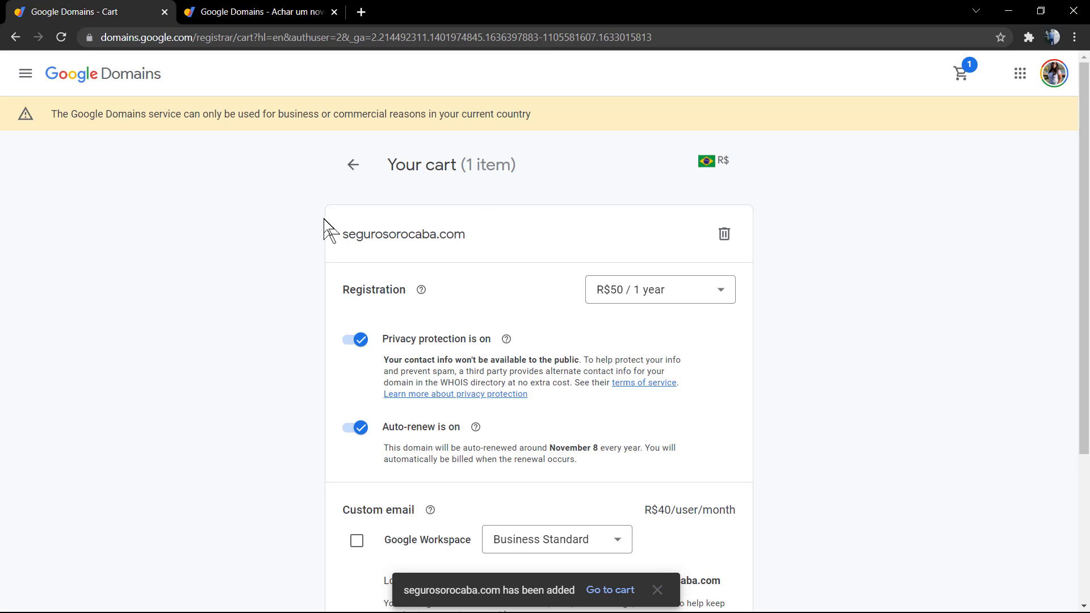
# Step: Choose Business Starter (R$22/user/month) as the Google Workspace email plan in the cart
pyautogui.scroll(-1, 325, 222)
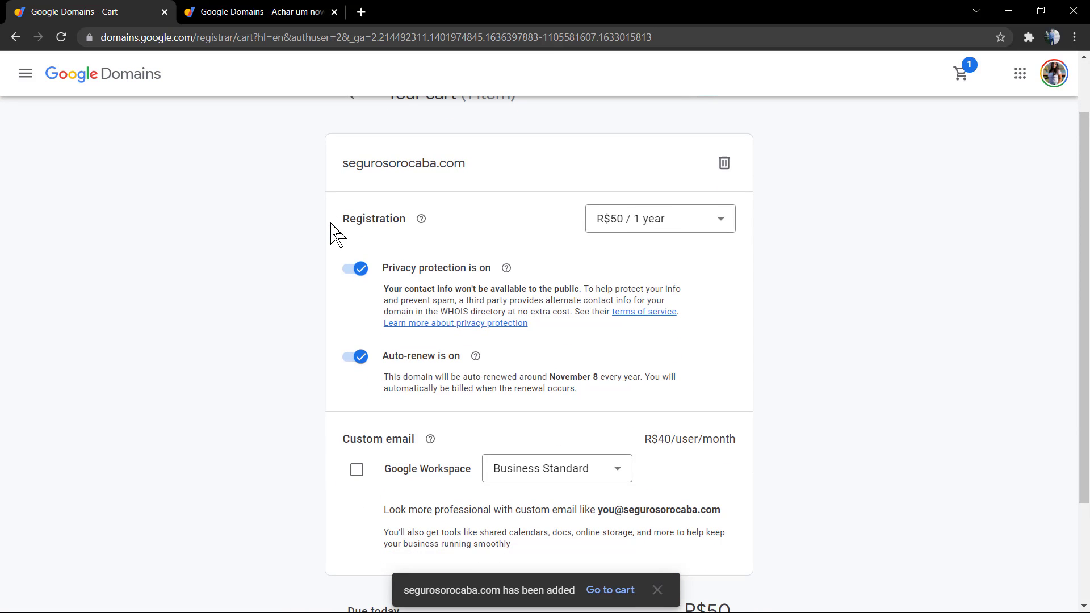
pyautogui.scroll(-1, 320, 204)
pyautogui.scroll(-1, 352, 211)
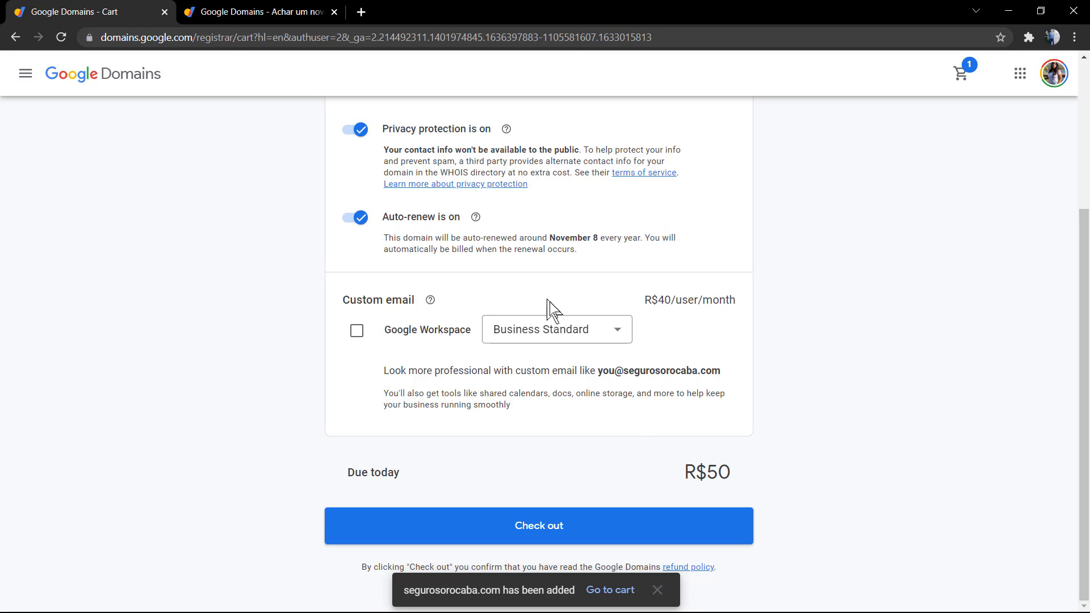
pyautogui.click(566, 326)
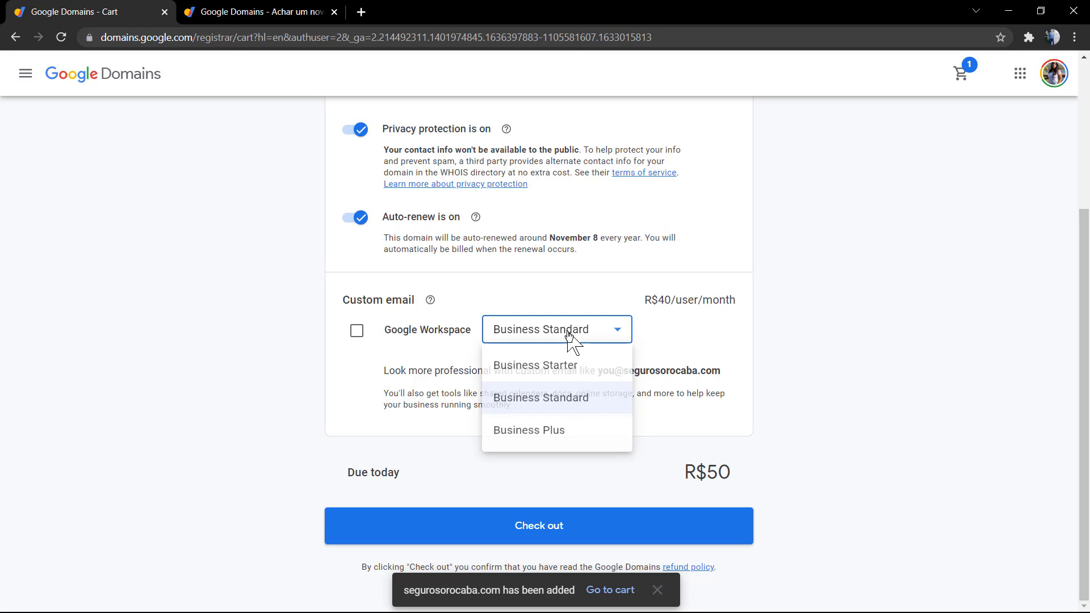
pyautogui.click(552, 368)
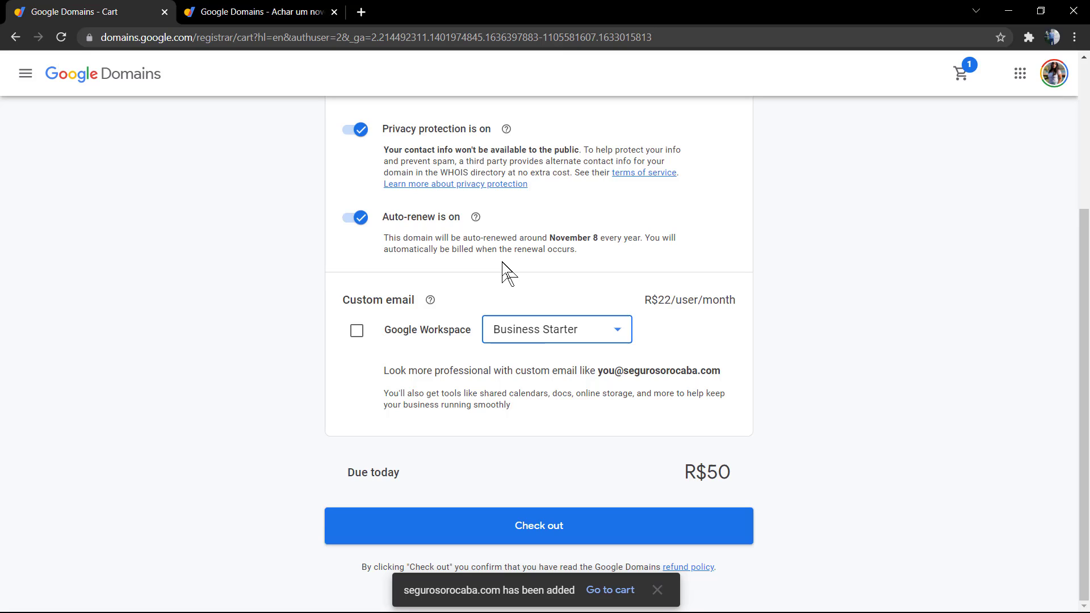
pyautogui.click(542, 327)
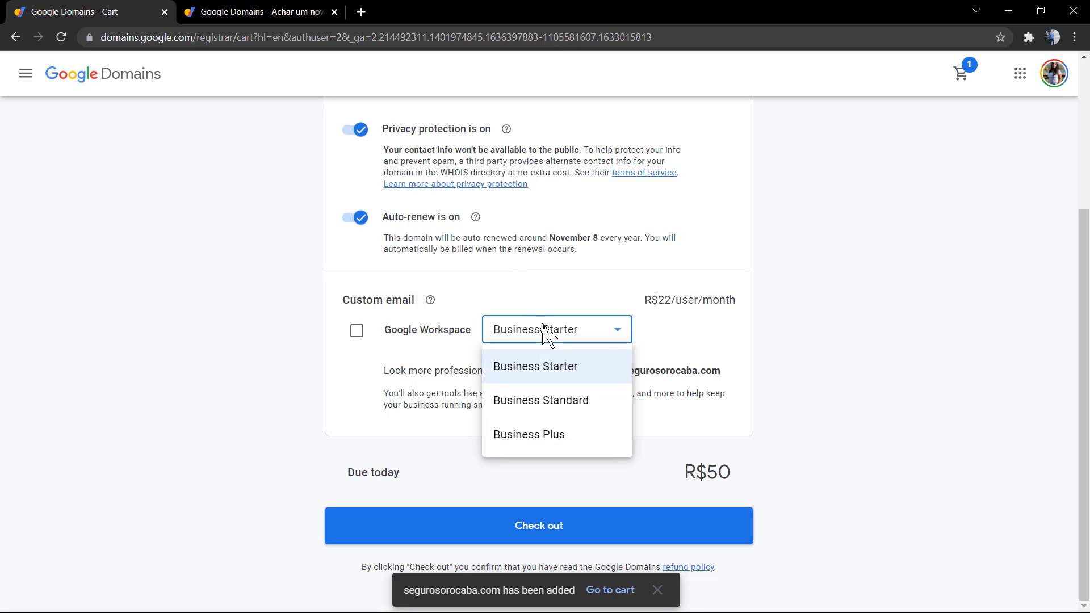
# Step: Keep Business Starter as the plan and review the cart contents
pyautogui.click(542, 327)
pyautogui.scroll(3, 540, 305)
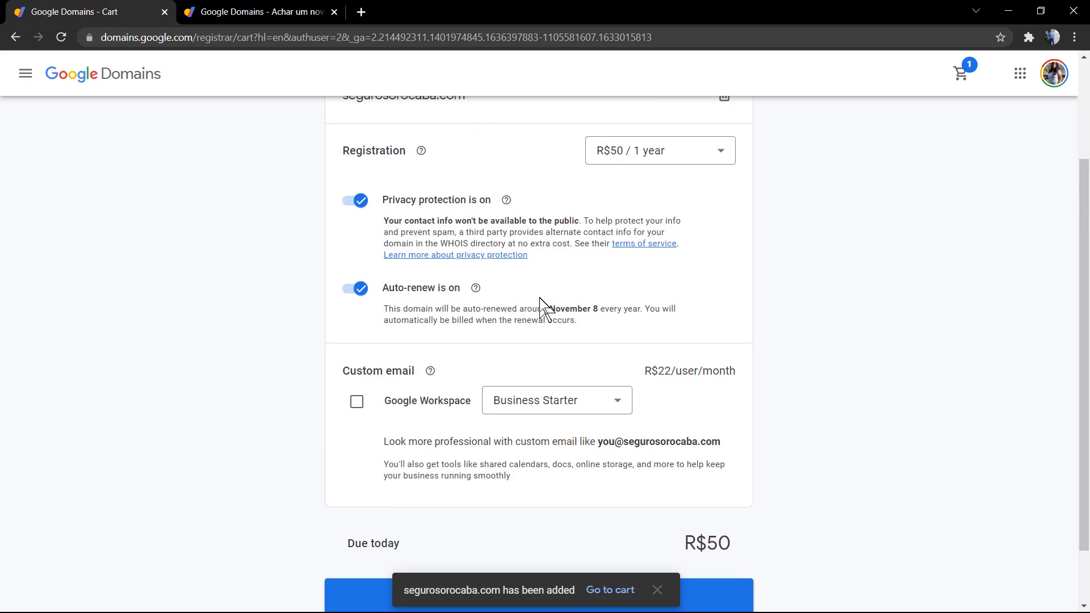
pyautogui.scroll(1, 540, 304)
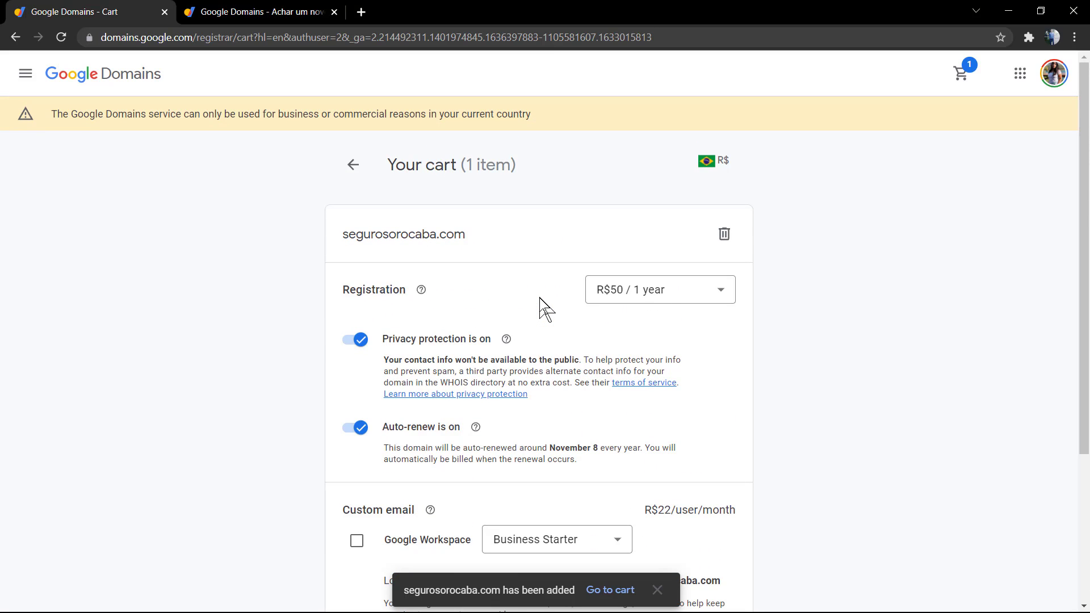
pyautogui.scroll(-3, 543, 311)
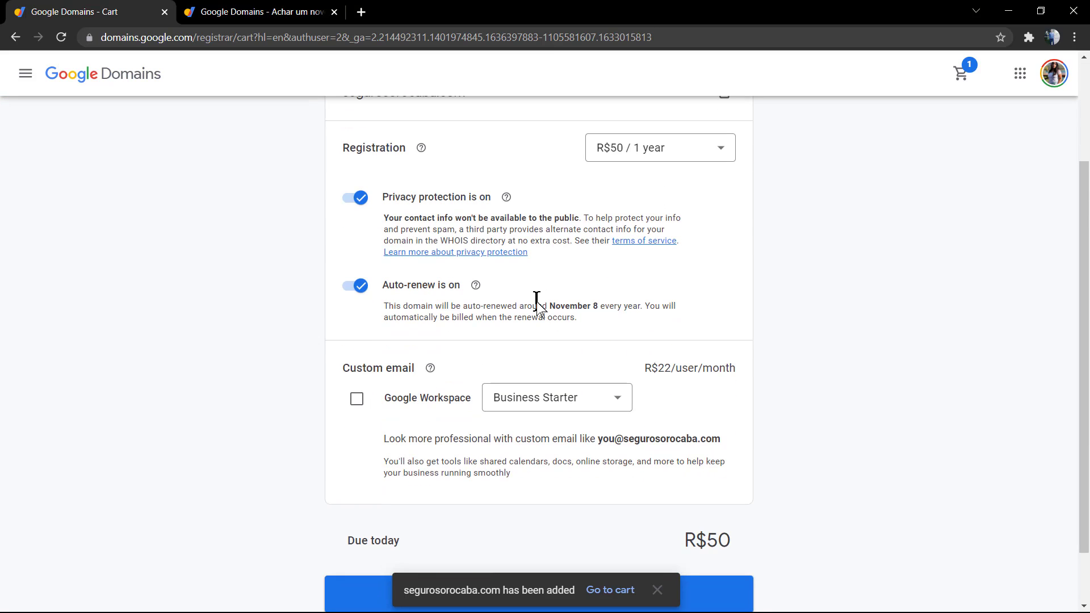
pyautogui.scroll(-1, 537, 301)
pyautogui.scroll(2, 537, 302)
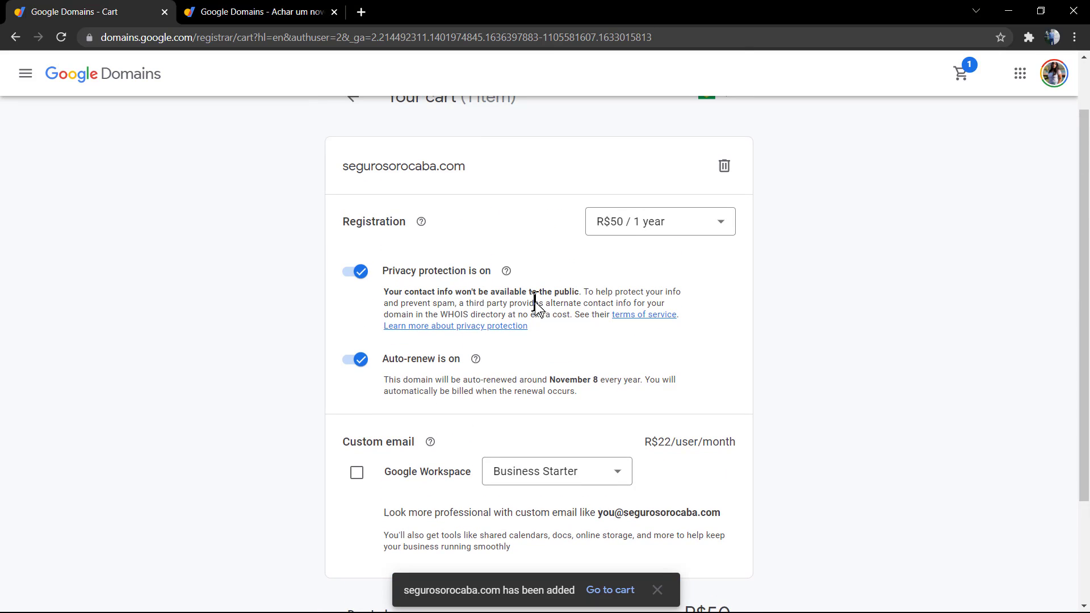
pyautogui.scroll(1, 535, 303)
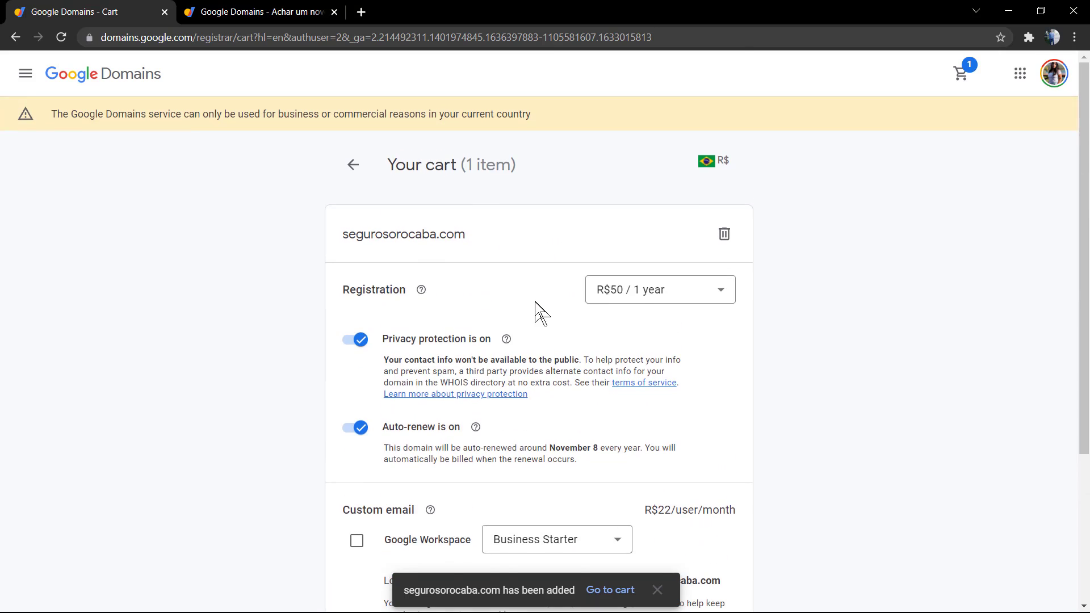
pyautogui.scroll(-3, 533, 309)
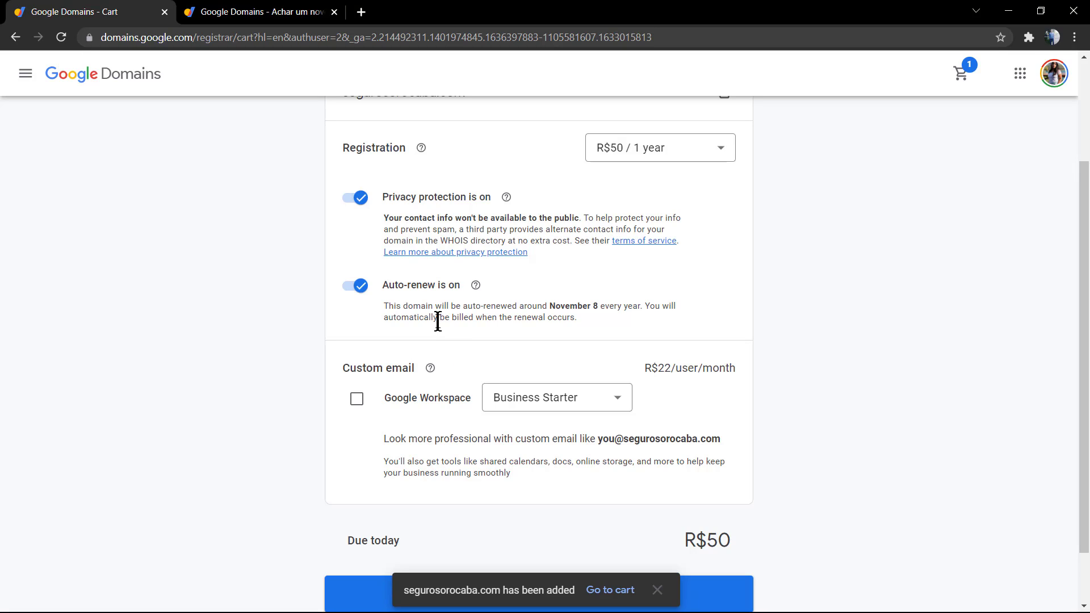
pyautogui.scroll(-1, 437, 321)
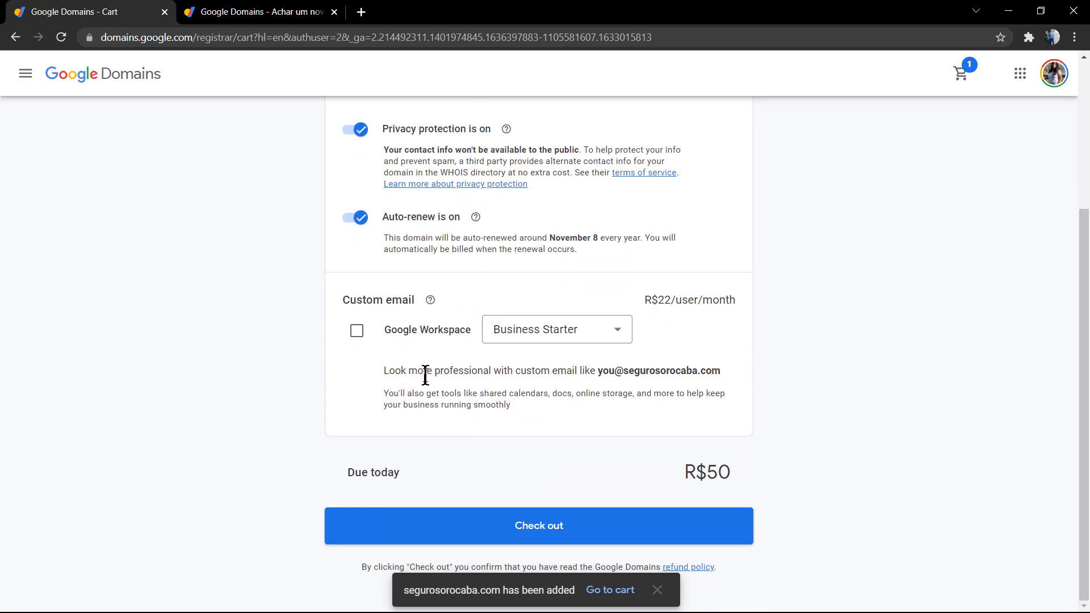
pyautogui.scroll(1, 374, 392)
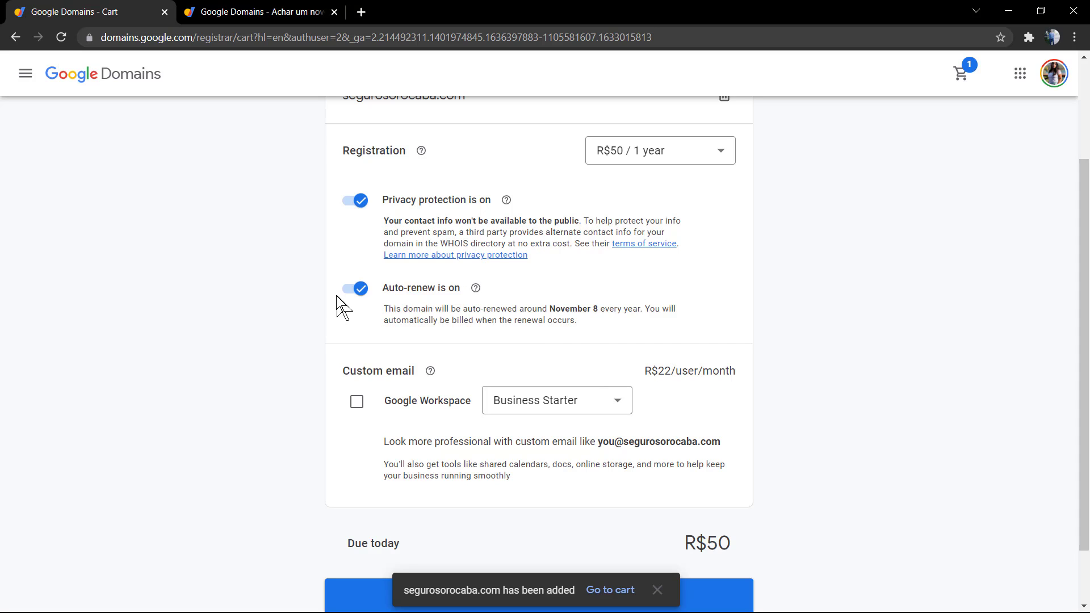
pyautogui.scroll(1, 602, 272)
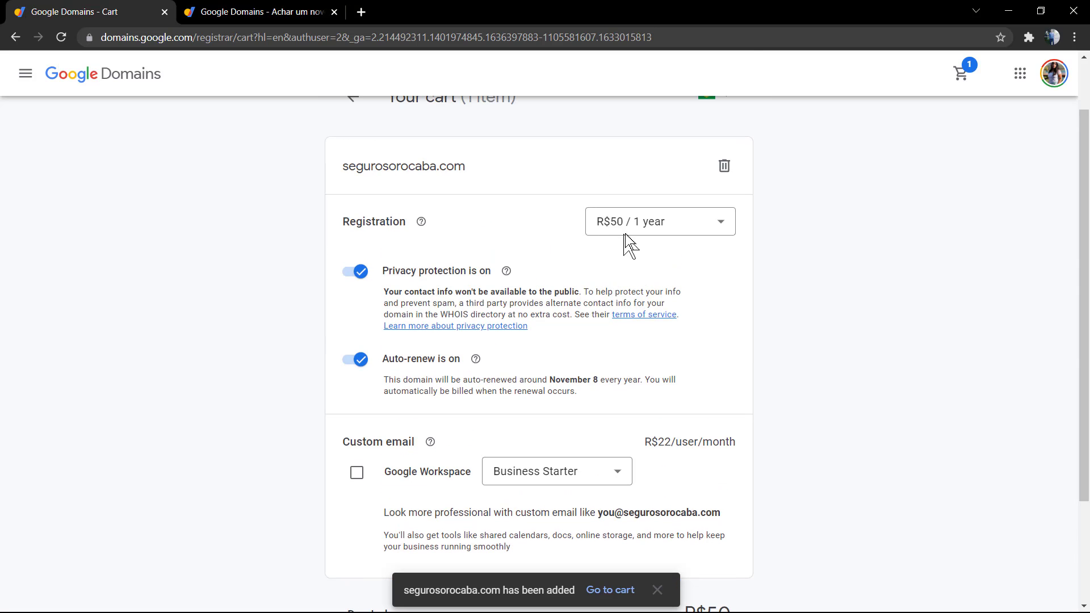
# Step: Set the segurosorocaba.com registration to R$100 / 2 years
pyautogui.click(633, 223)
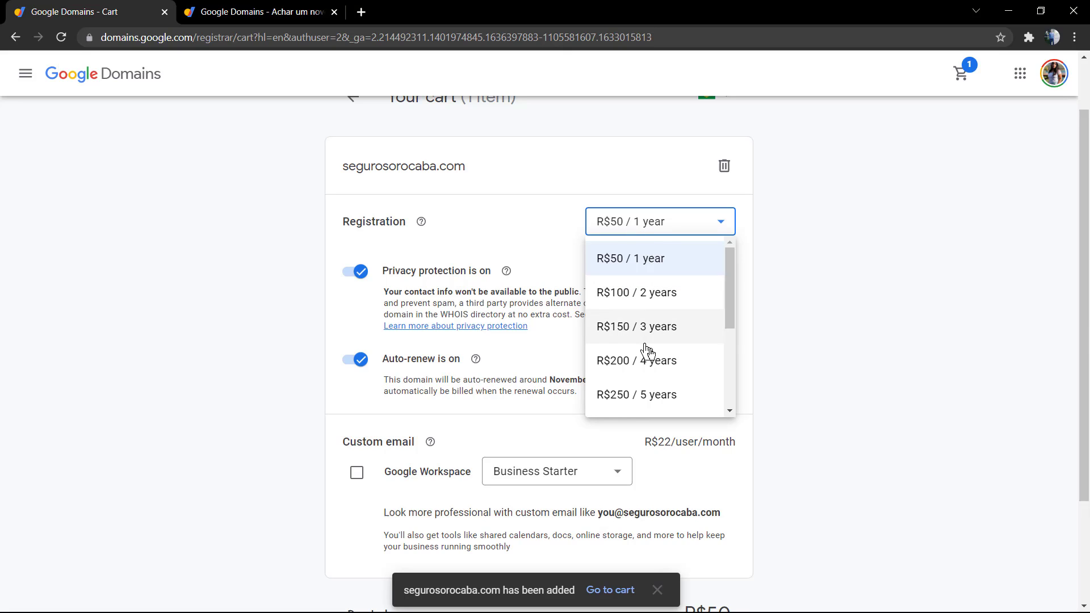
pyautogui.moveTo(729, 311)
pyautogui.mouseDown()
pyautogui.moveTo(729, 403)
pyautogui.moveTo(742, 311)
pyautogui.mouseUp()
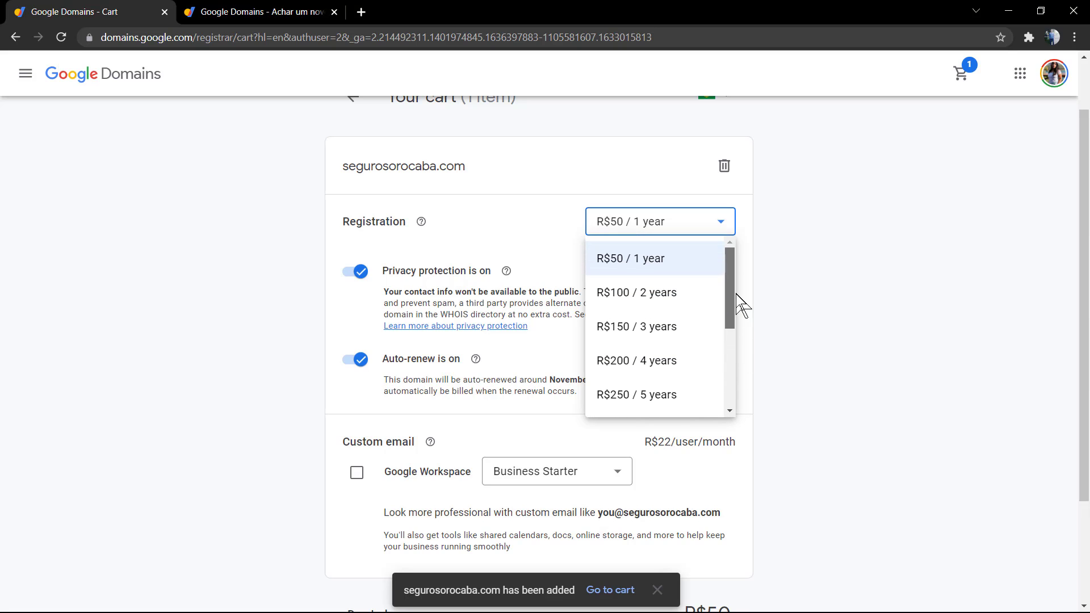
pyautogui.click(653, 298)
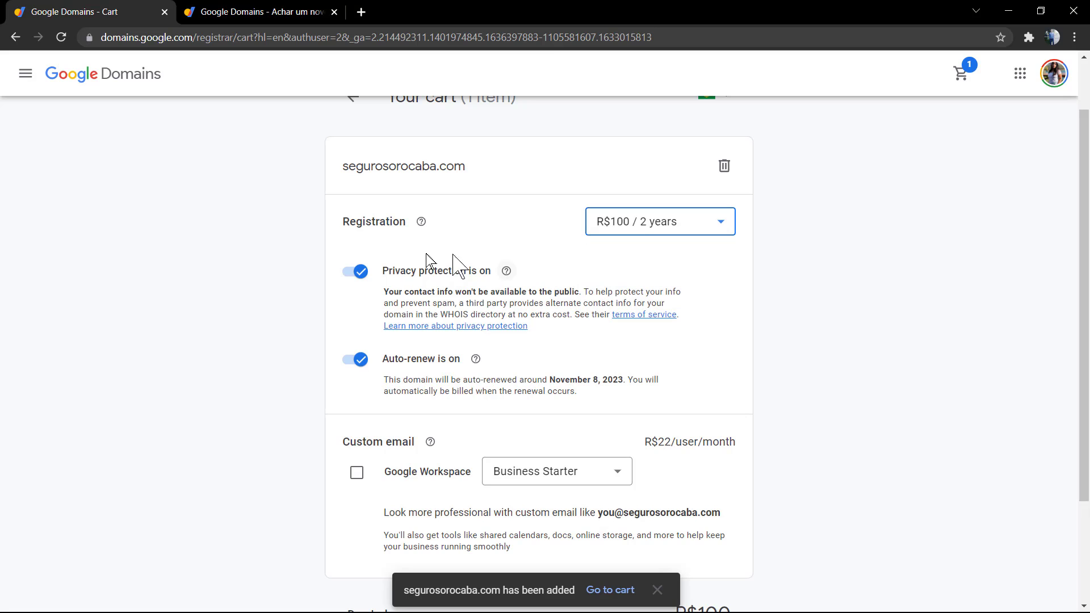
pyautogui.click(233, 281)
pyautogui.scroll(-2, 540, 239)
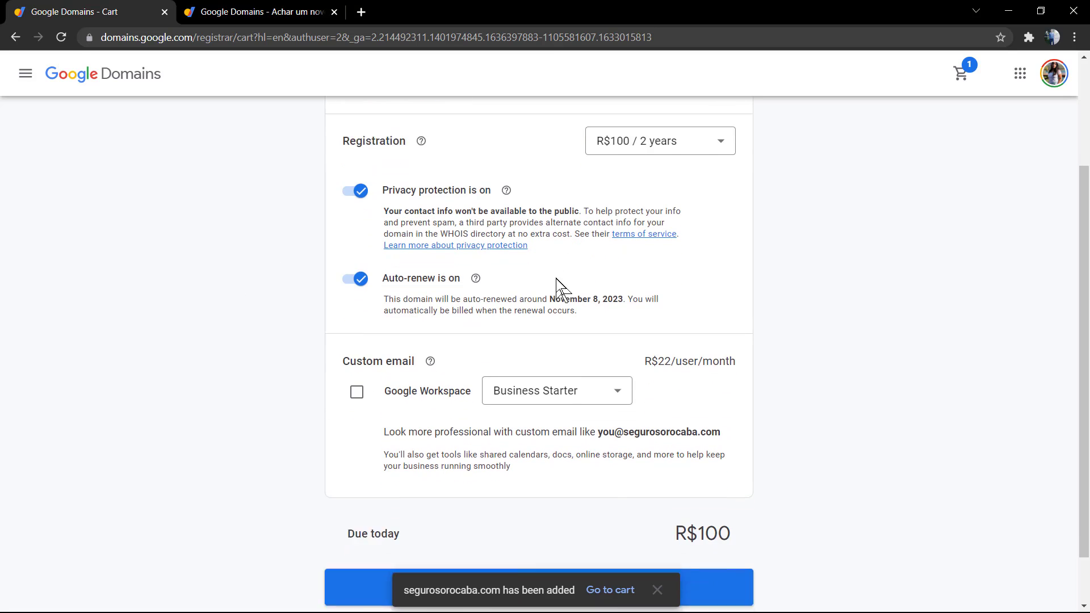
pyautogui.scroll(-1, 560, 287)
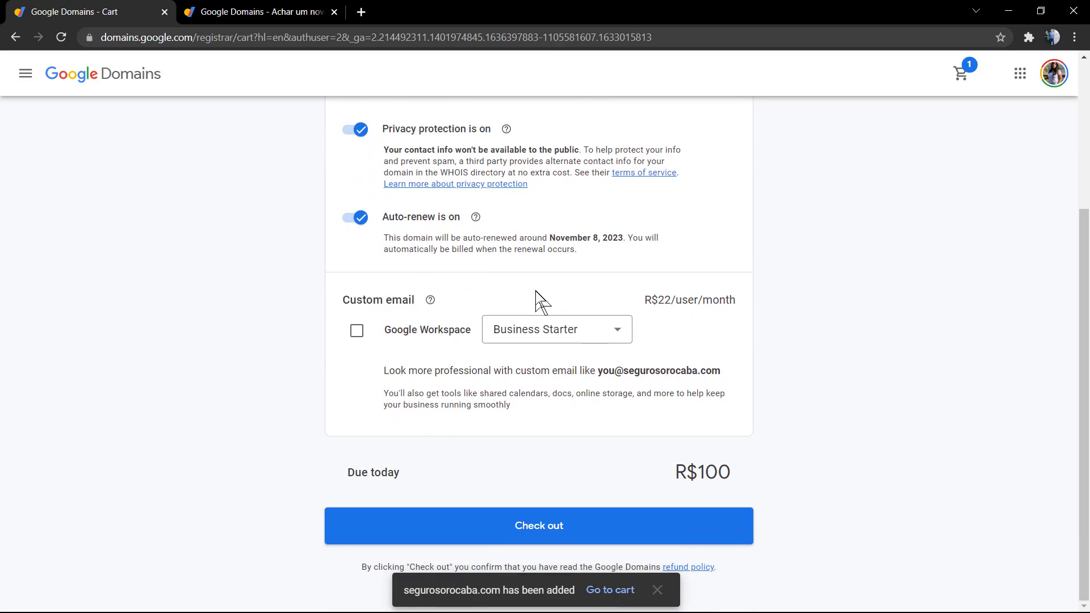
# Step: Proceed to checkout and look over the ICANN-required contact information form
pyautogui.click(509, 532)
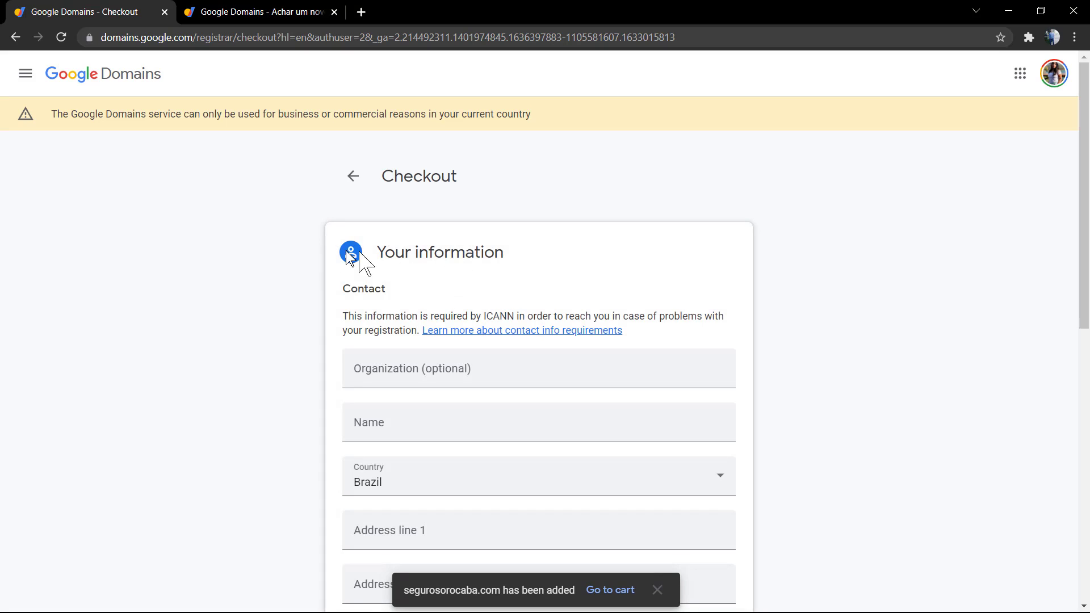
pyautogui.scroll(-4, 314, 270)
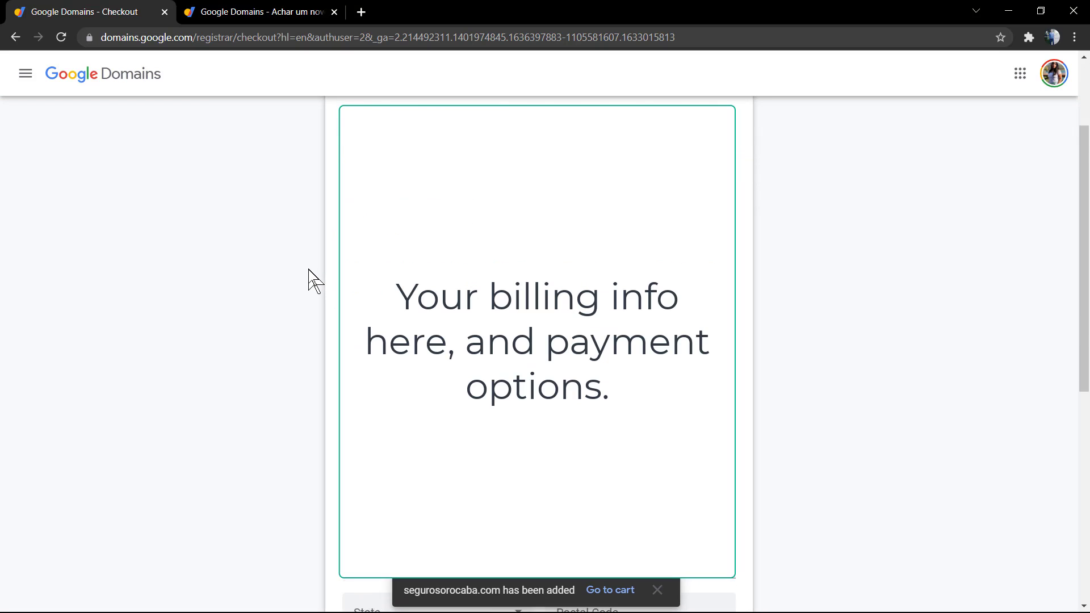
pyautogui.scroll(-5, 307, 281)
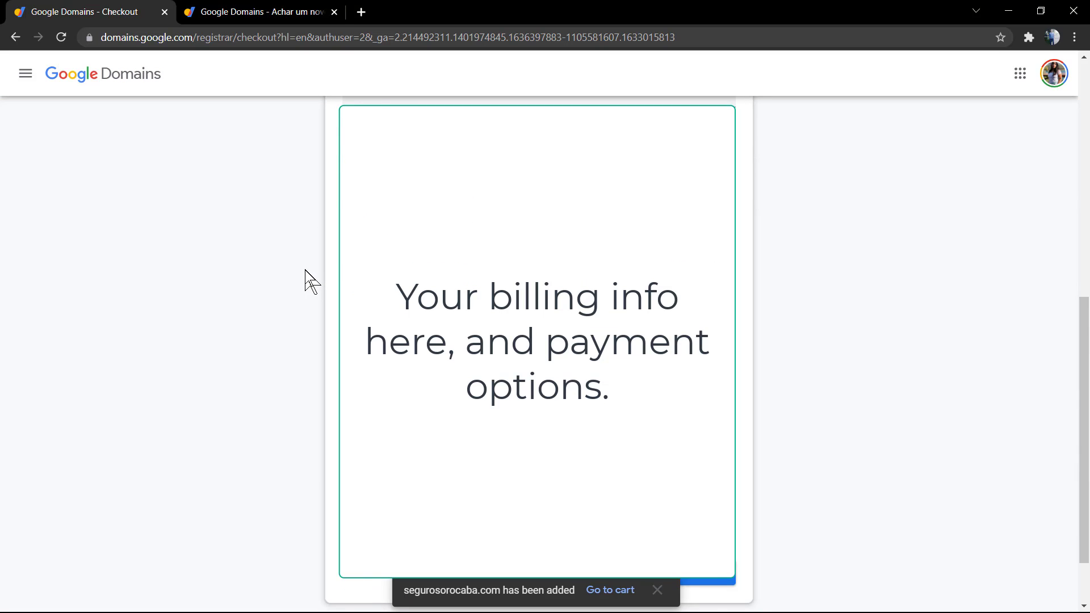
pyautogui.scroll(8, 306, 281)
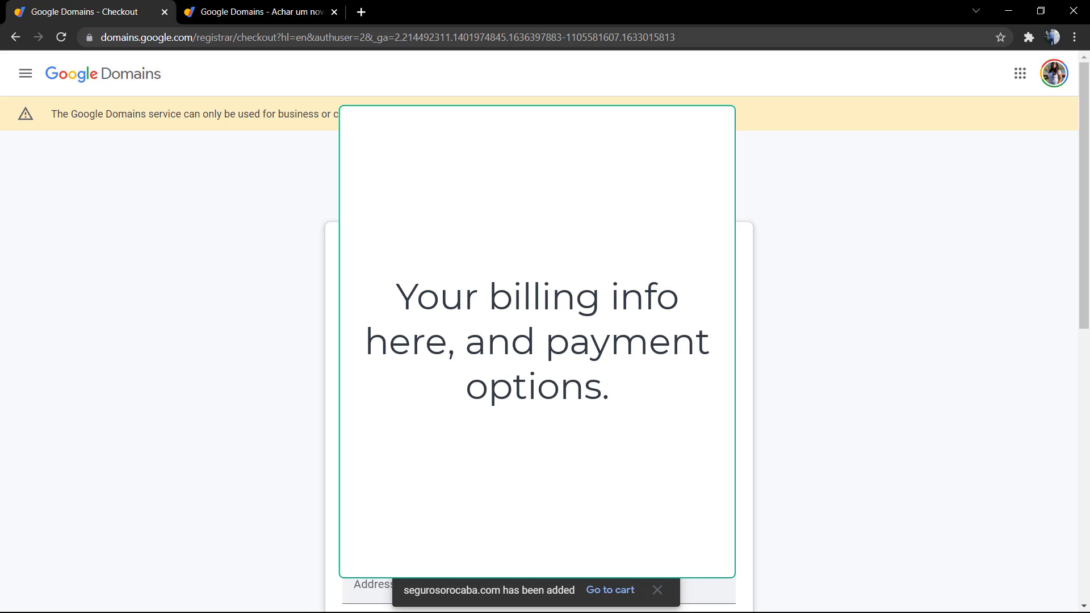
pyautogui.scroll(-3, 304, 443)
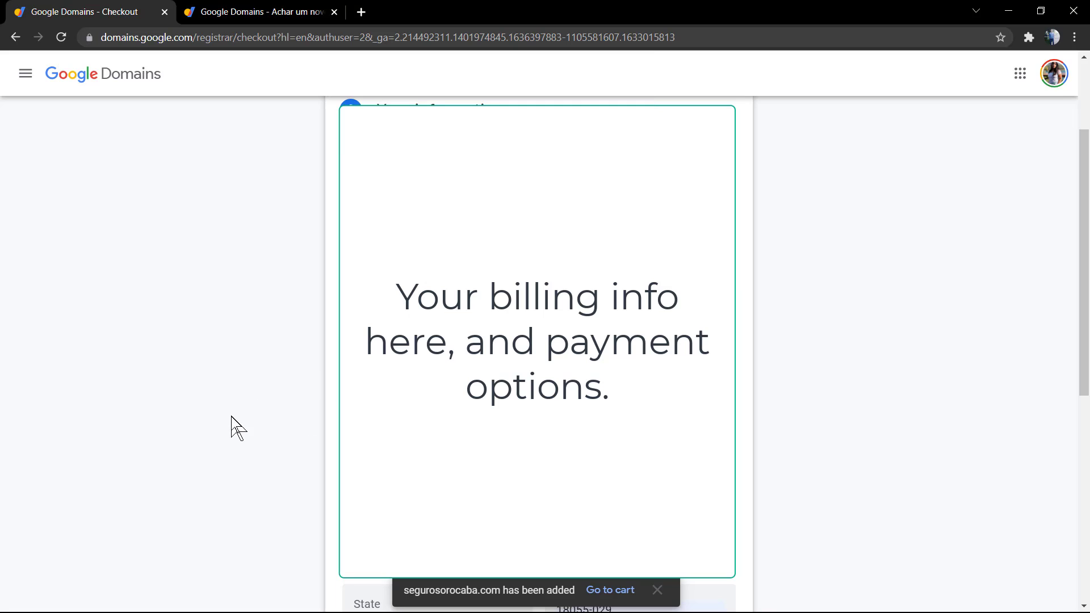
pyautogui.scroll(-2, 258, 437)
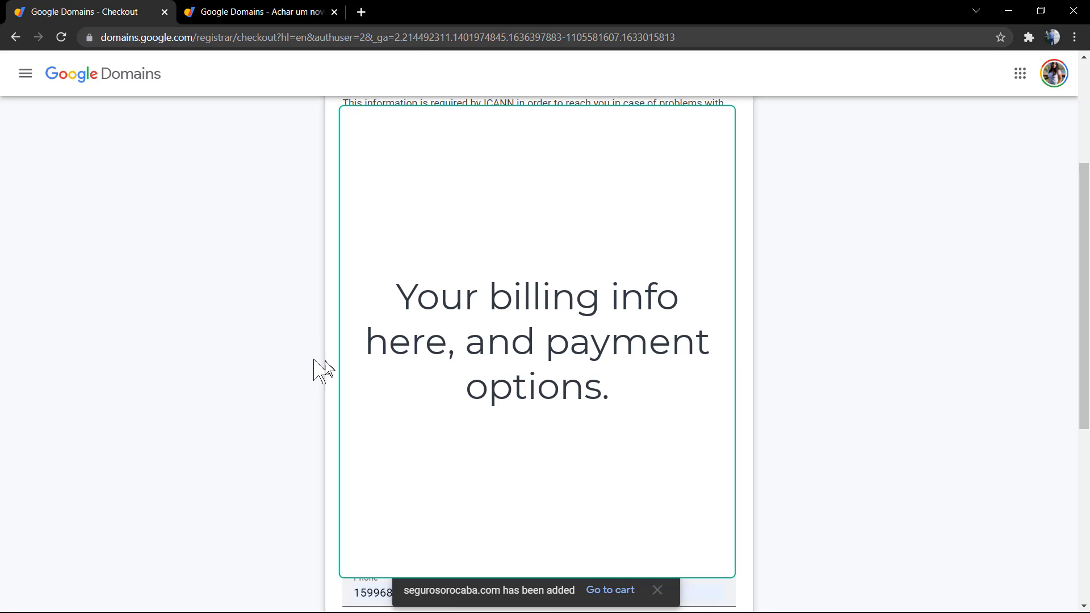
pyautogui.scroll(-1, 318, 369)
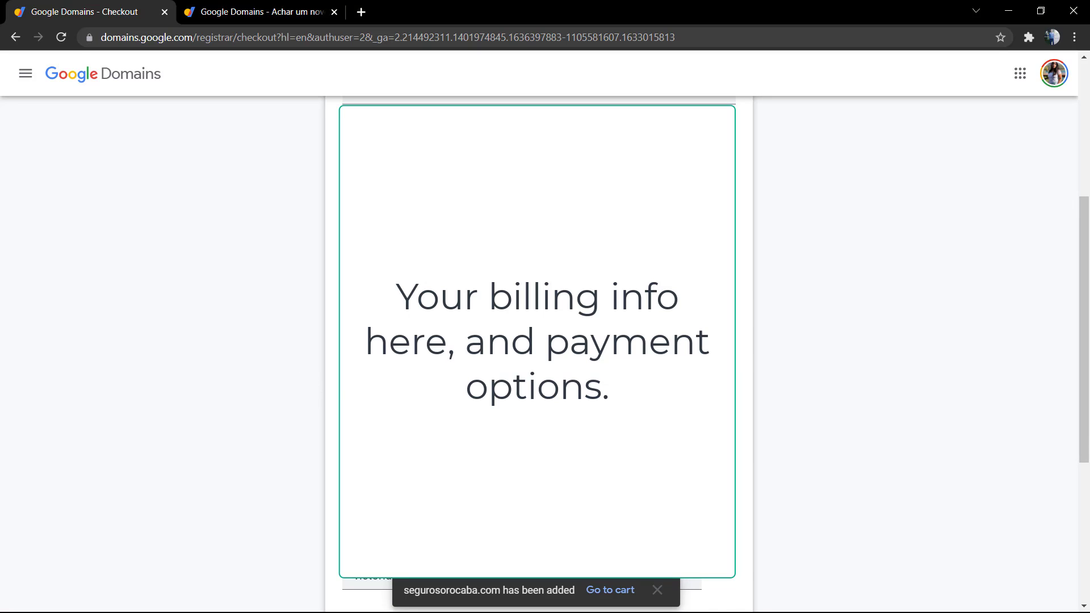
# Step: Enter the billing address on the checkout form, dismissing the saved-address suggestions
pyautogui.click(511, 577)
pyautogui.scroll(1, 210, 347)
pyautogui.scroll(-5, 211, 347)
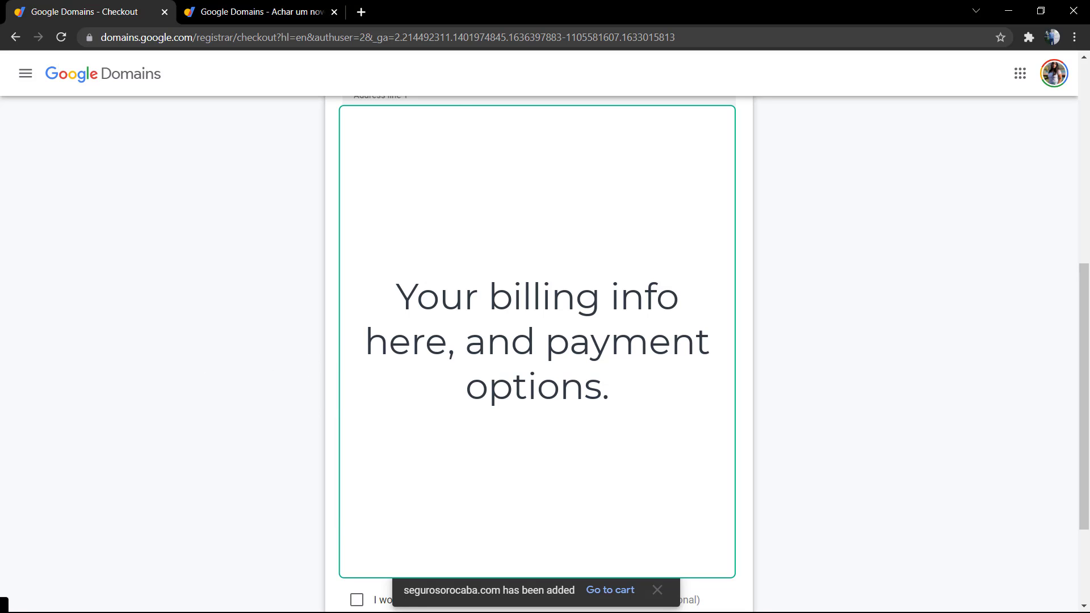
pyautogui.press('Tab')
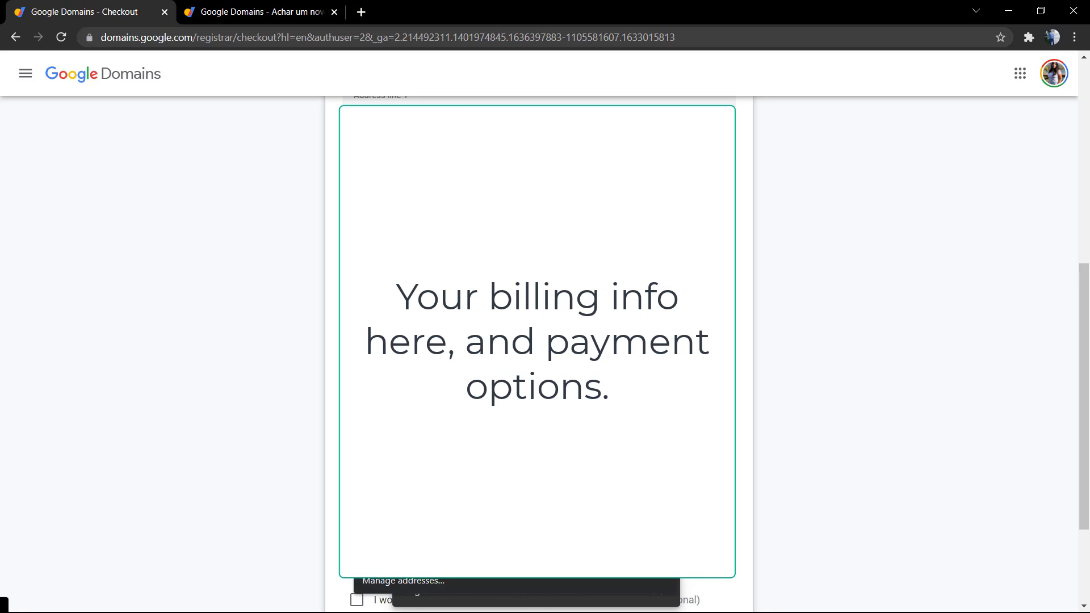
pyautogui.press('Escape')
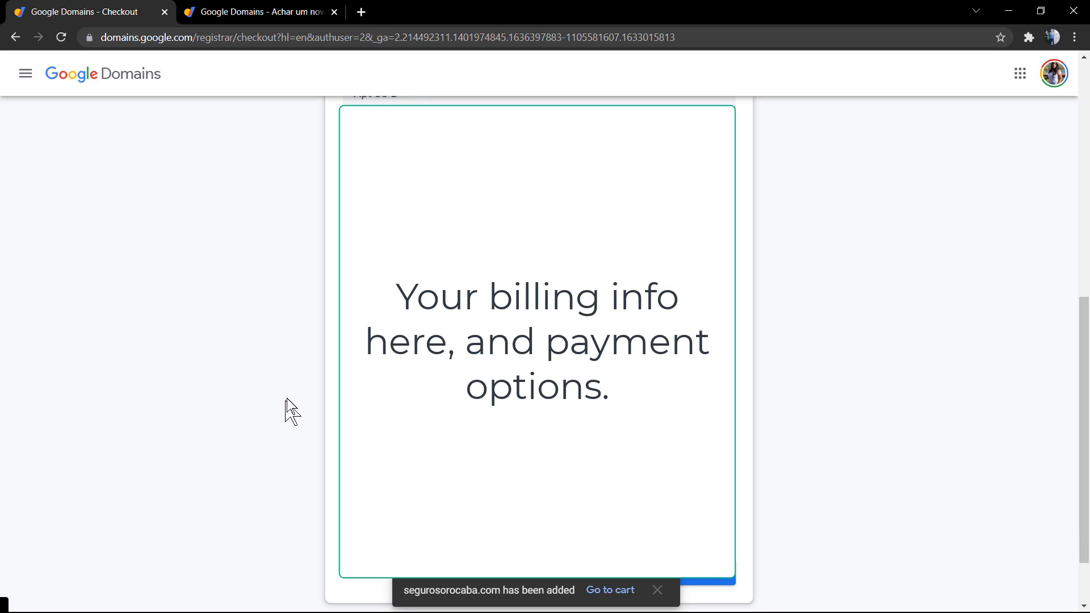
pyautogui.scroll(-3, 287, 387)
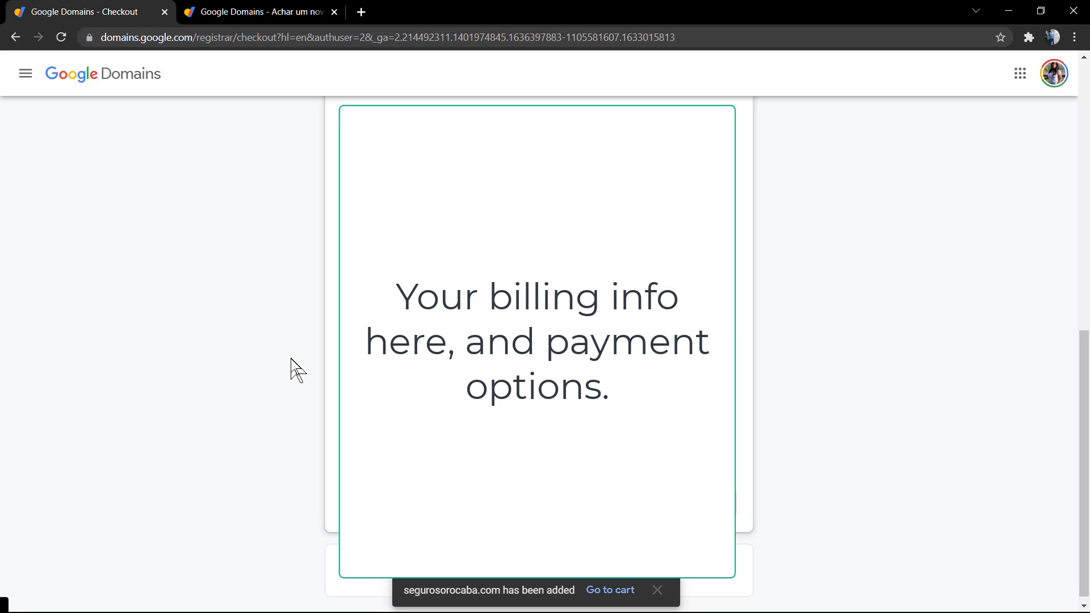
pyautogui.scroll(-1, 292, 370)
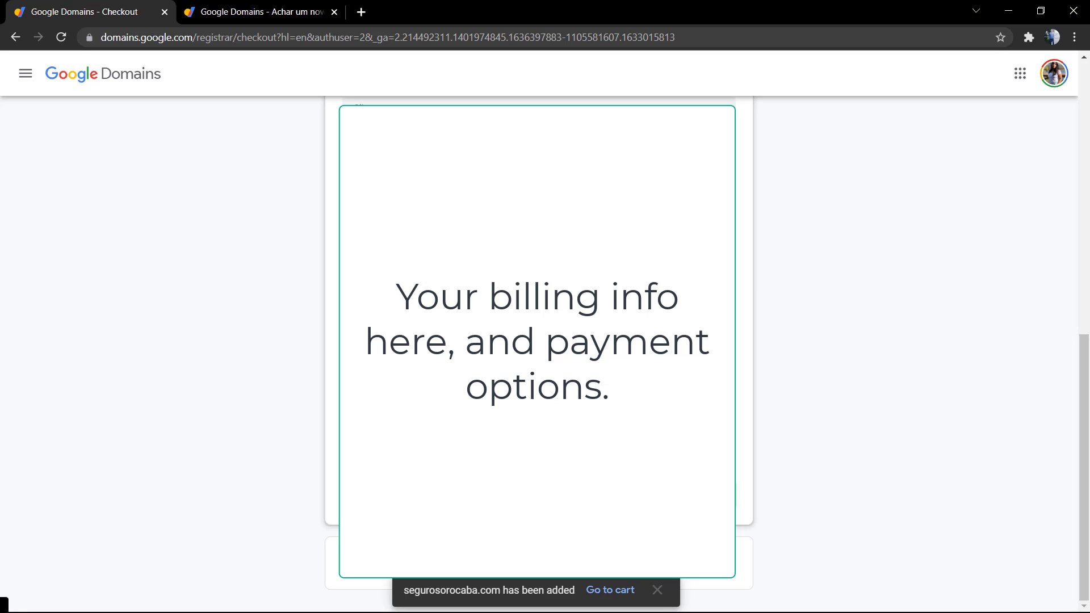
pyautogui.scroll(2, 292, 409)
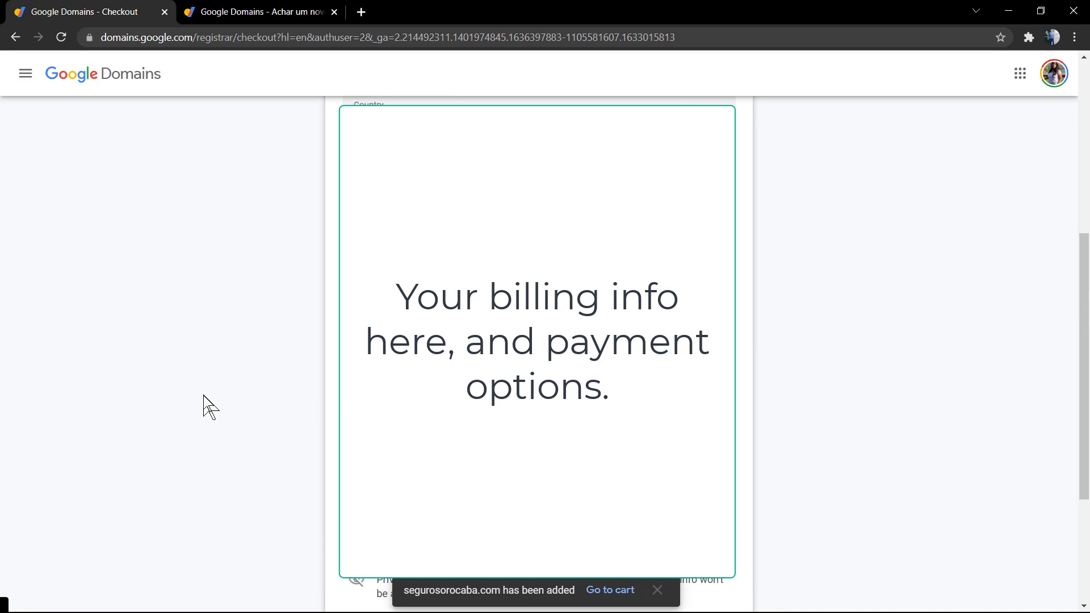
pyautogui.scroll(-2, 538, 352)
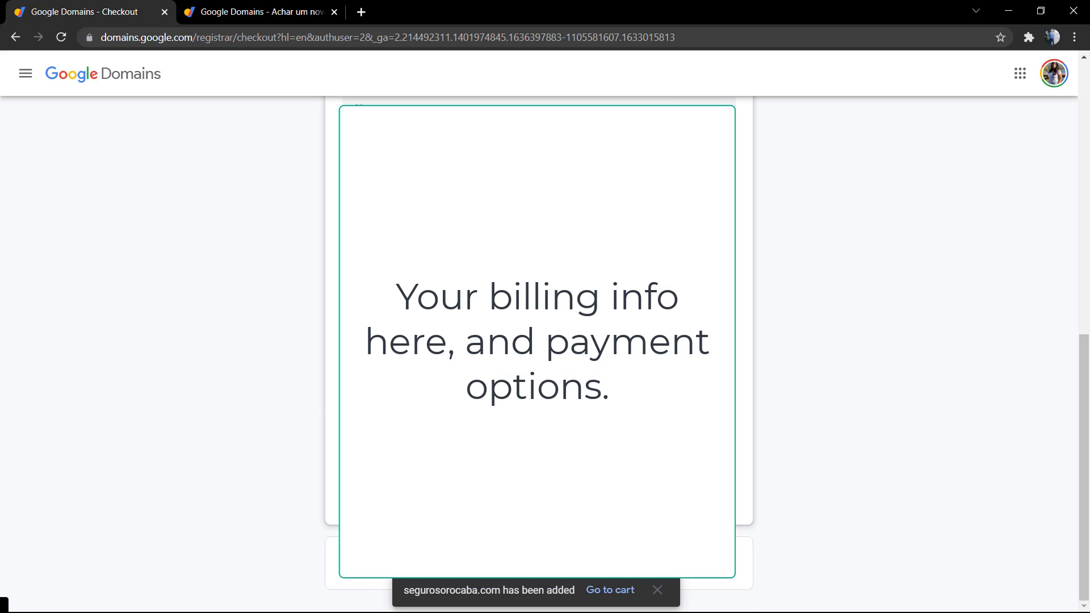
pyautogui.scroll(-1, 280, 329)
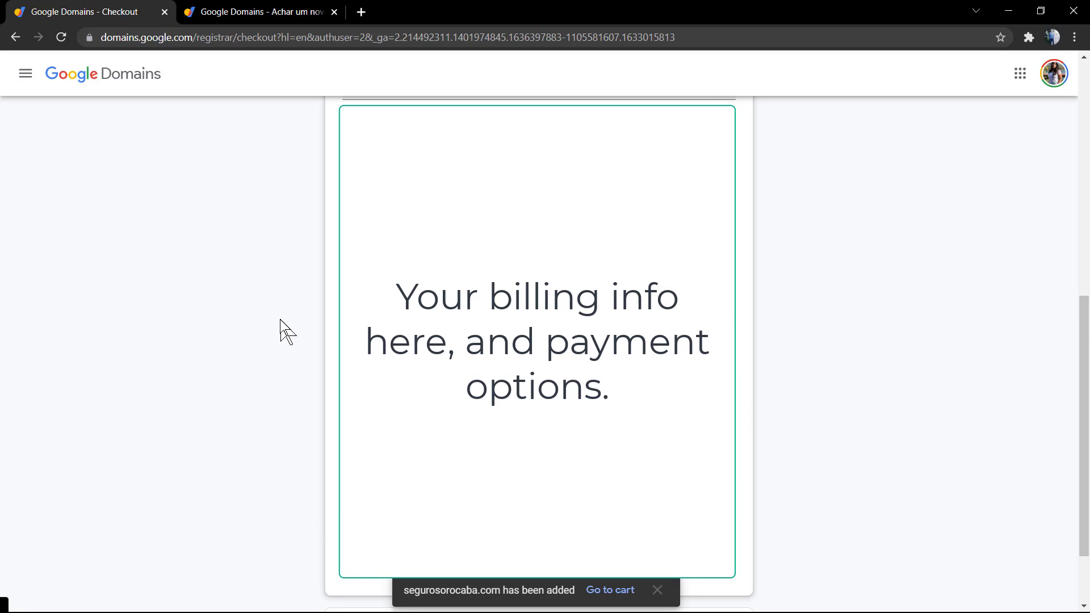
pyautogui.scroll(-1, 292, 346)
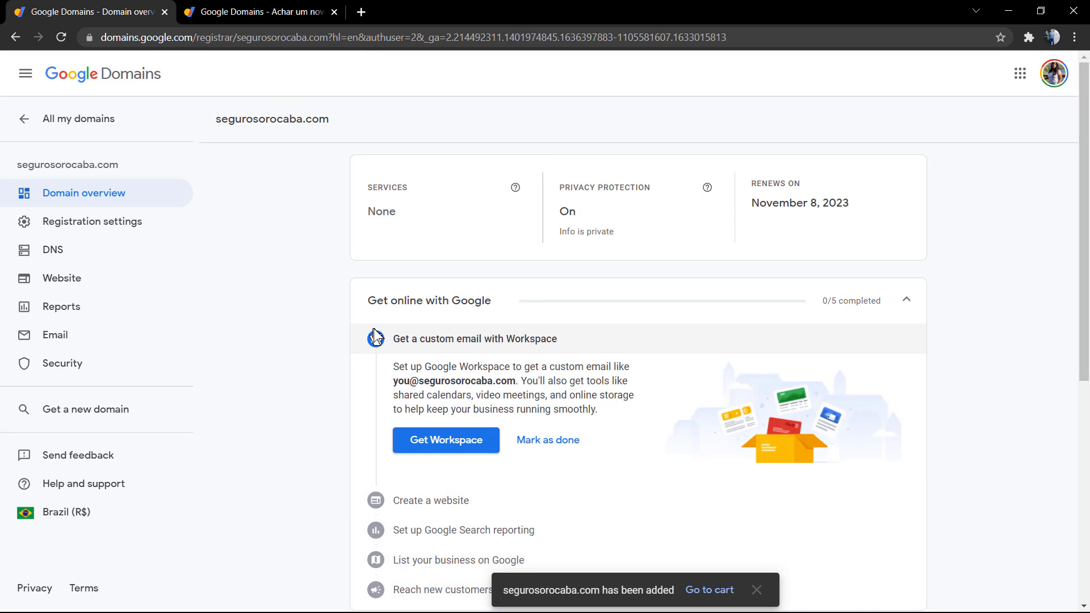
pyautogui.scroll(-4, 374, 329)
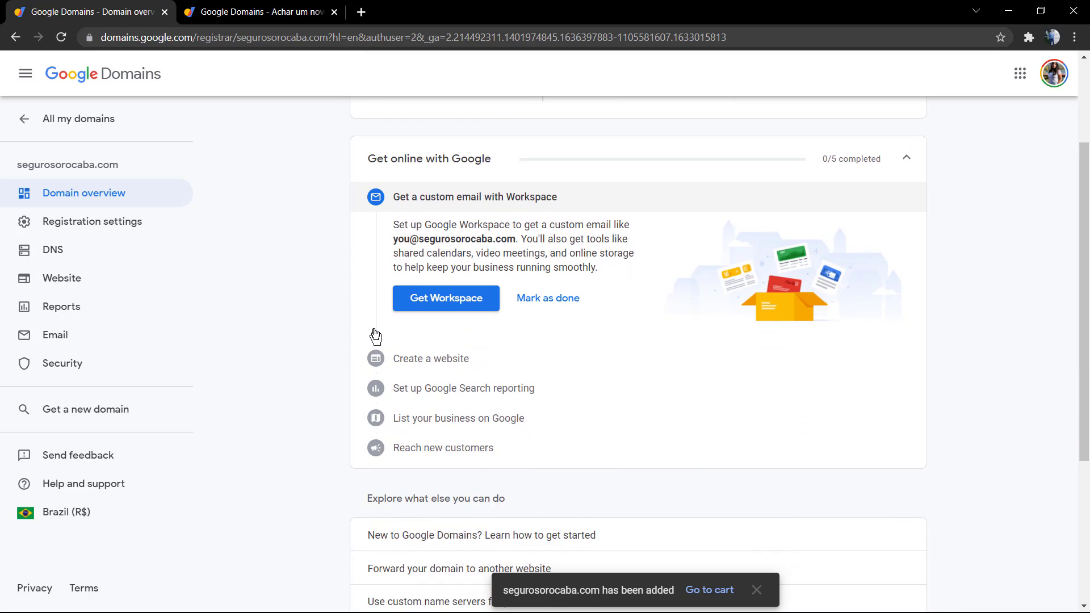
pyautogui.scroll(-3, 373, 328)
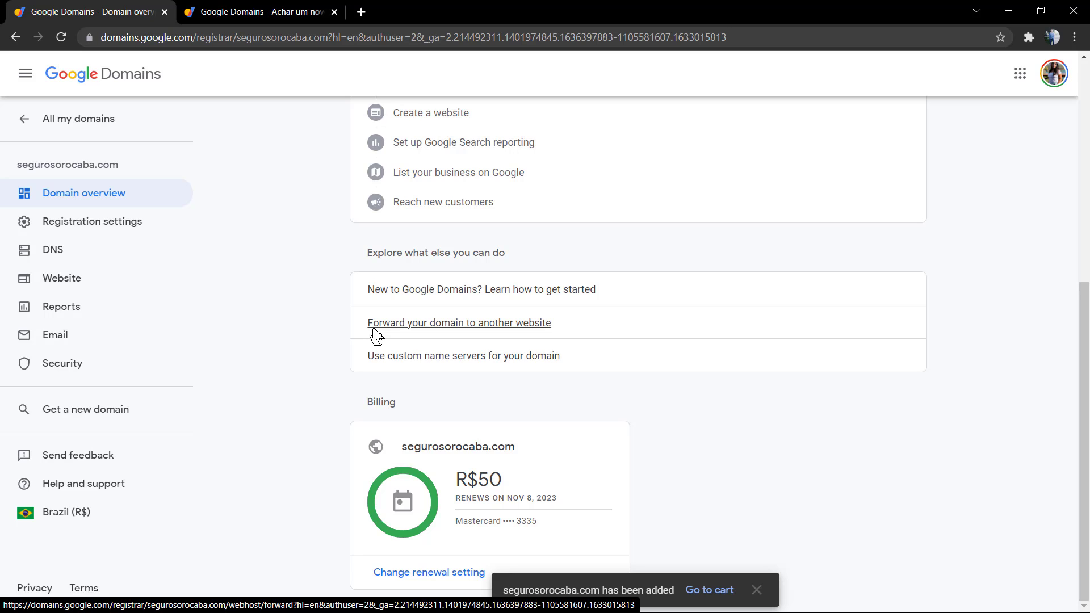
pyautogui.scroll(6, 375, 335)
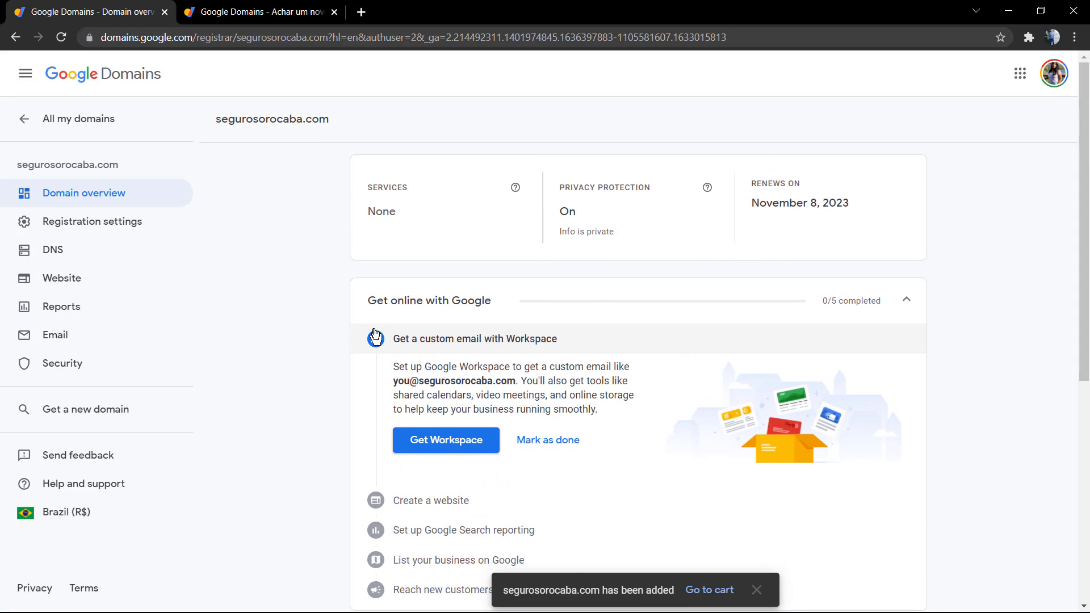
pyautogui.scroll(-3, 725, 319)
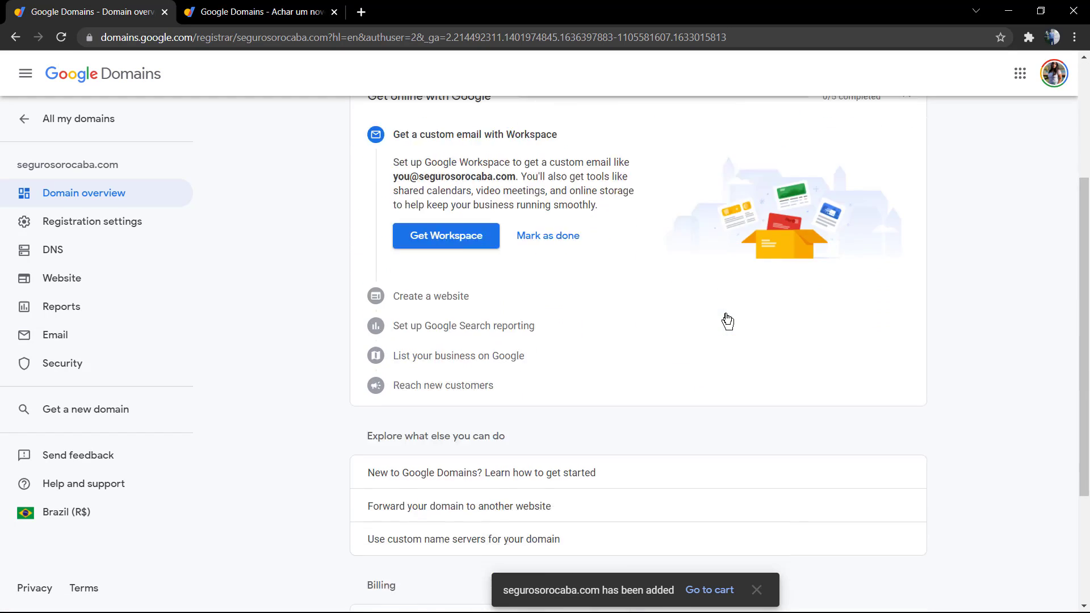
pyautogui.scroll(-3, 727, 321)
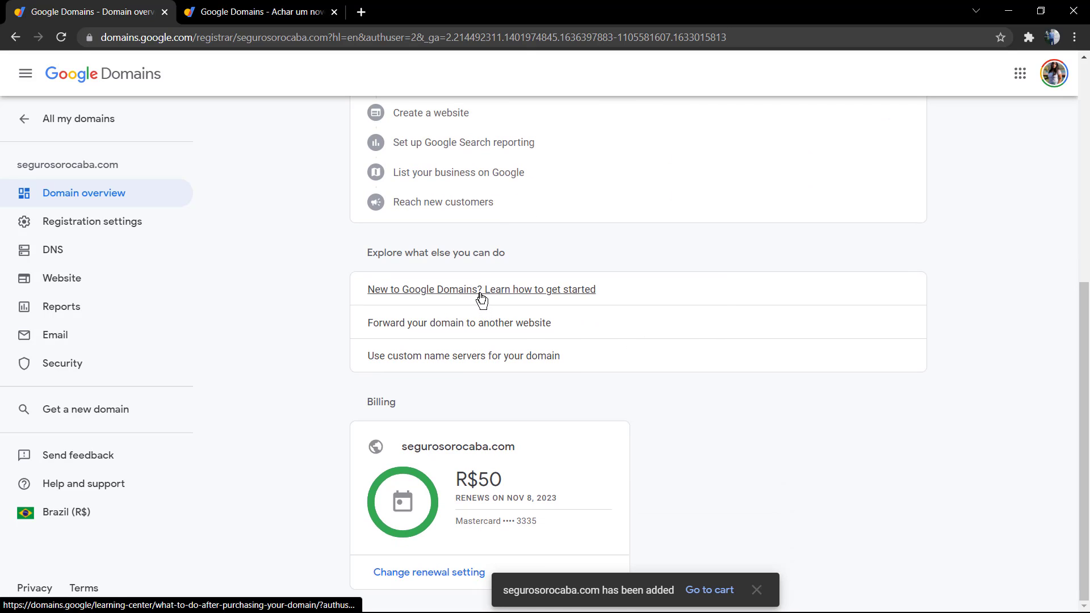
pyautogui.scroll(6, 481, 297)
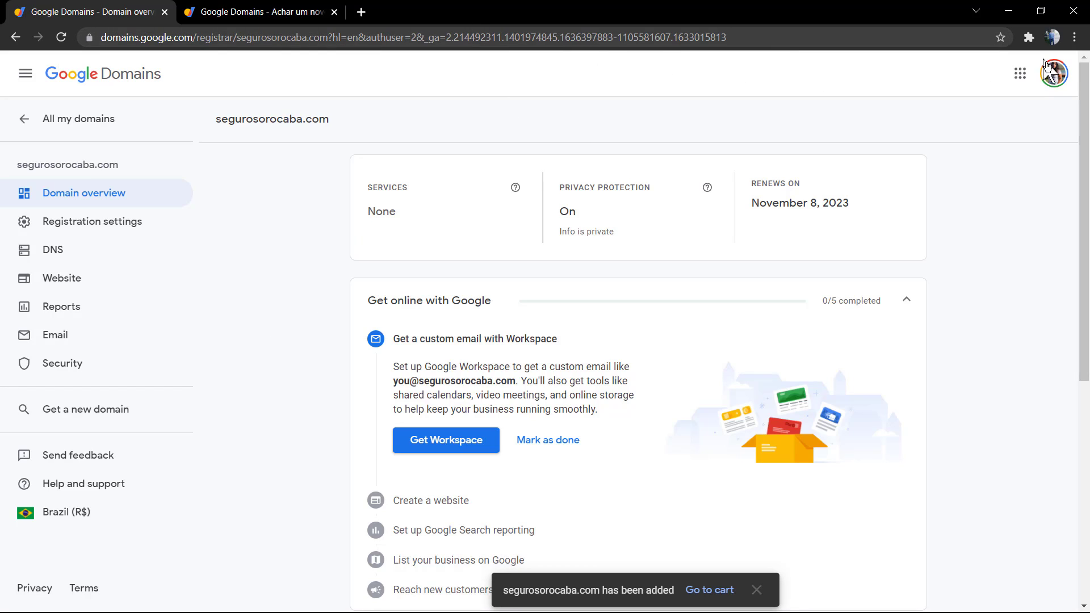
# Step: Open Gmail and read the Google Domains purchase receipt email
pyautogui.click(1020, 75)
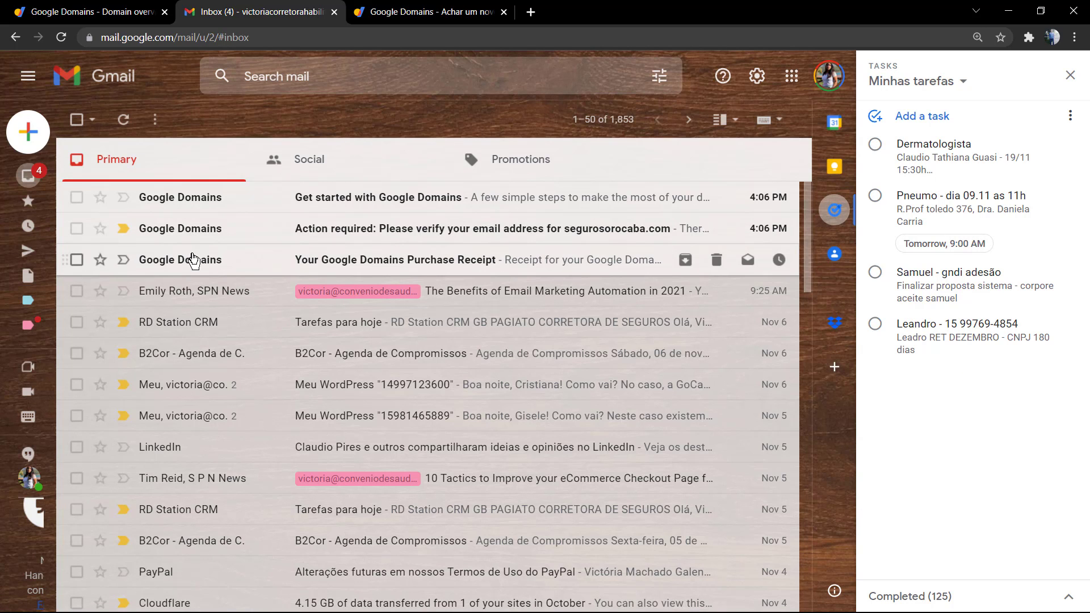
pyautogui.click(193, 260)
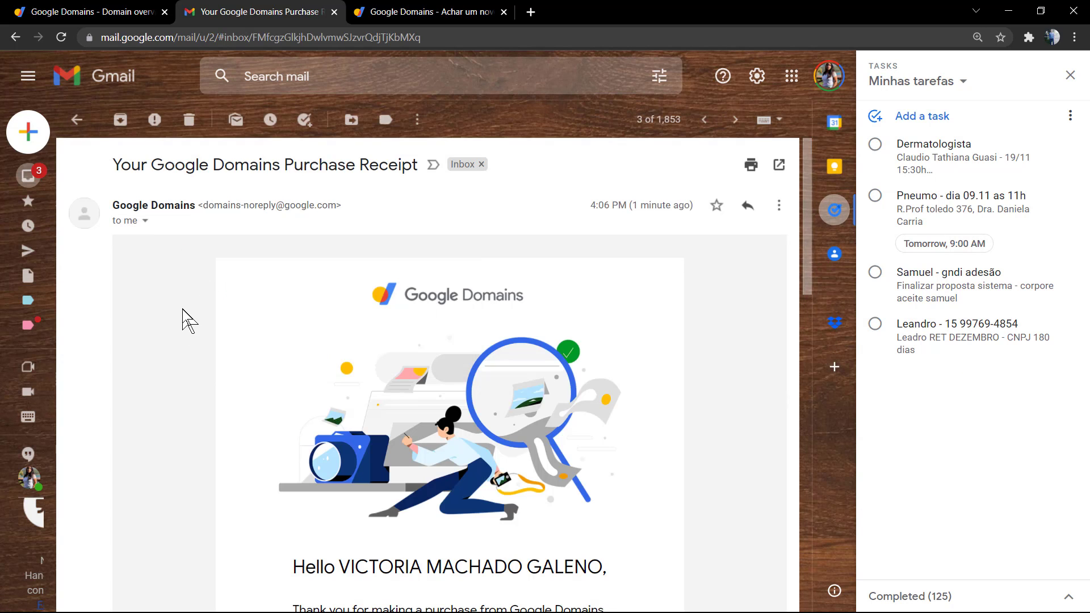
pyautogui.scroll(-4, 184, 316)
pyautogui.scroll(4, 191, 321)
pyautogui.click(77, 120)
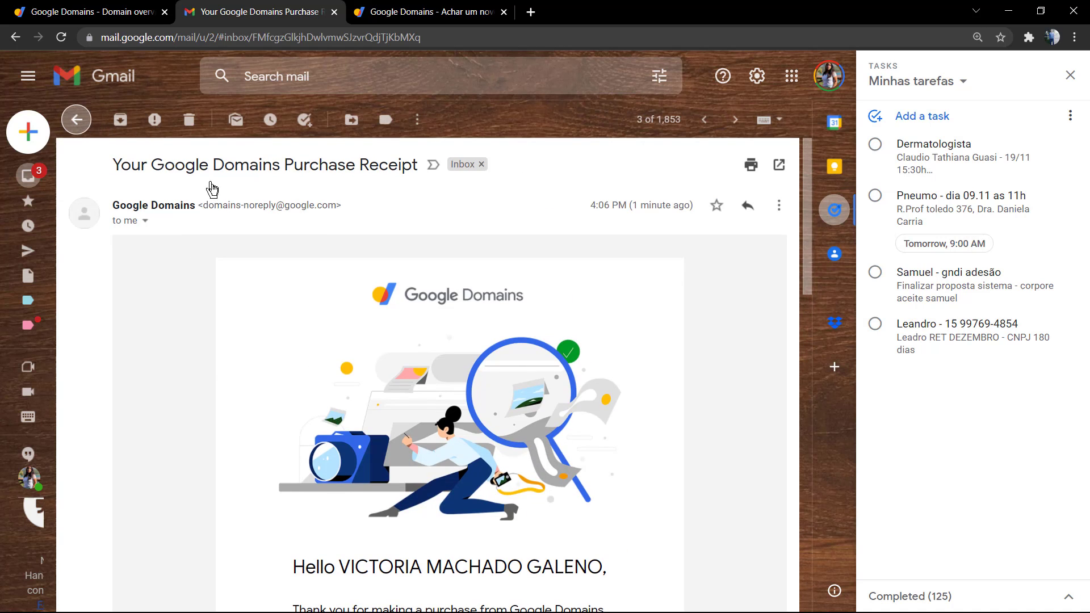
# Step: Read the Action required verification email and close the other account's Google Domains tab
pyautogui.click(205, 244)
pyautogui.scroll(-4, 261, 270)
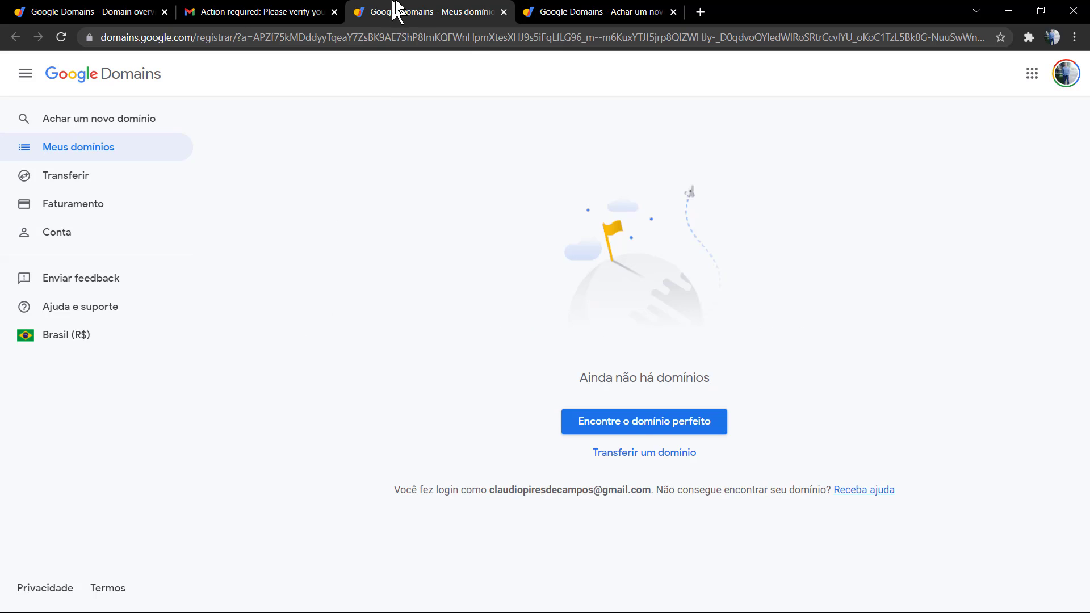
pyautogui.click(503, 11)
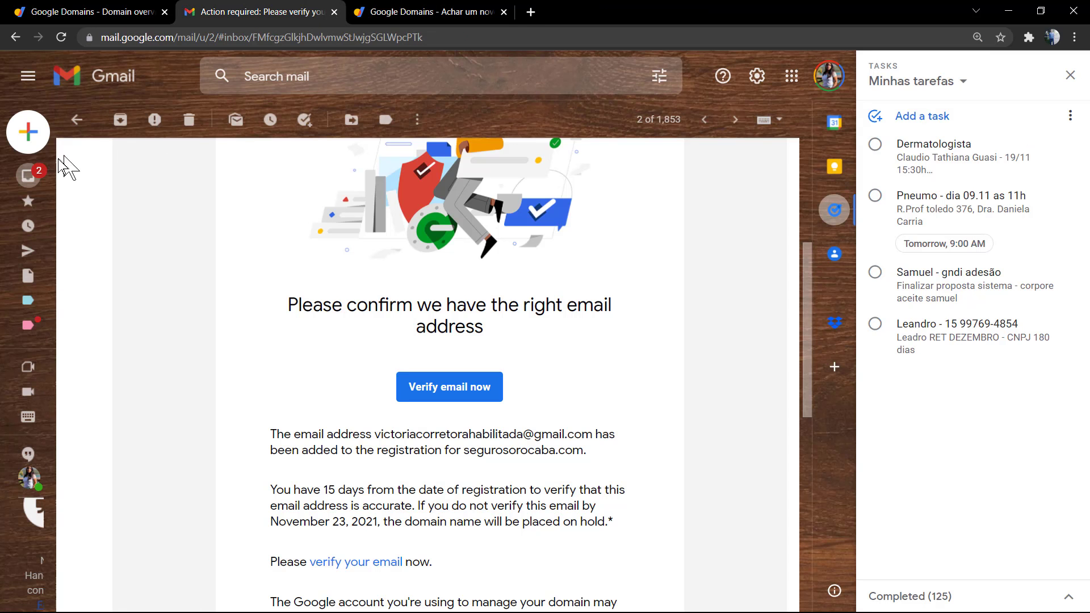
pyautogui.click(28, 175)
# Step: Read the 'Get started with Google Domains' email, then return to the segurosorocaba.com overview
pyautogui.click(297, 196)
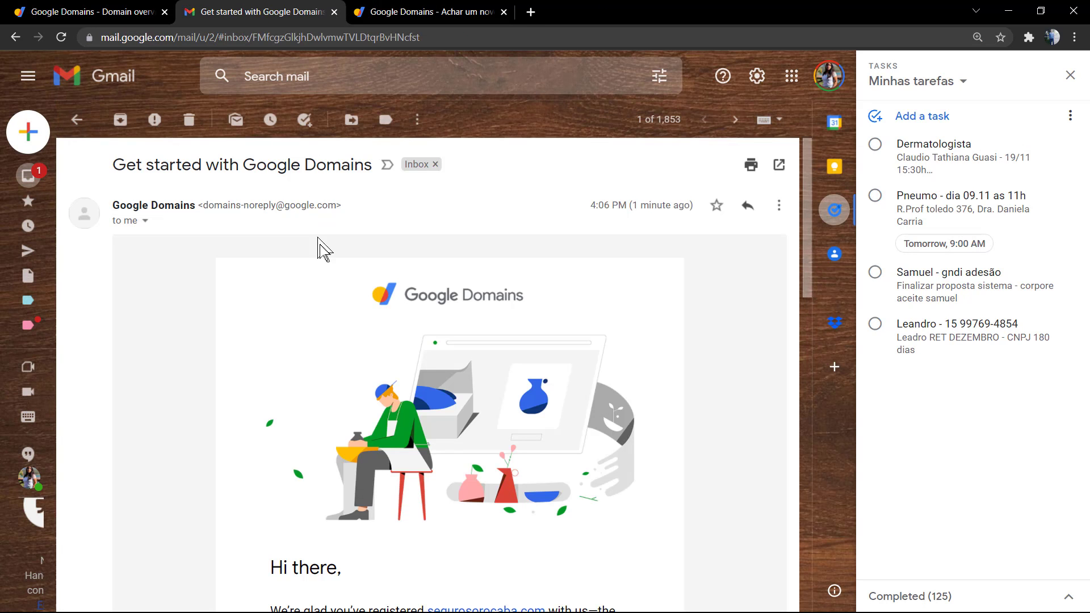
pyautogui.scroll(-2, 321, 256)
pyautogui.scroll(-3, 324, 264)
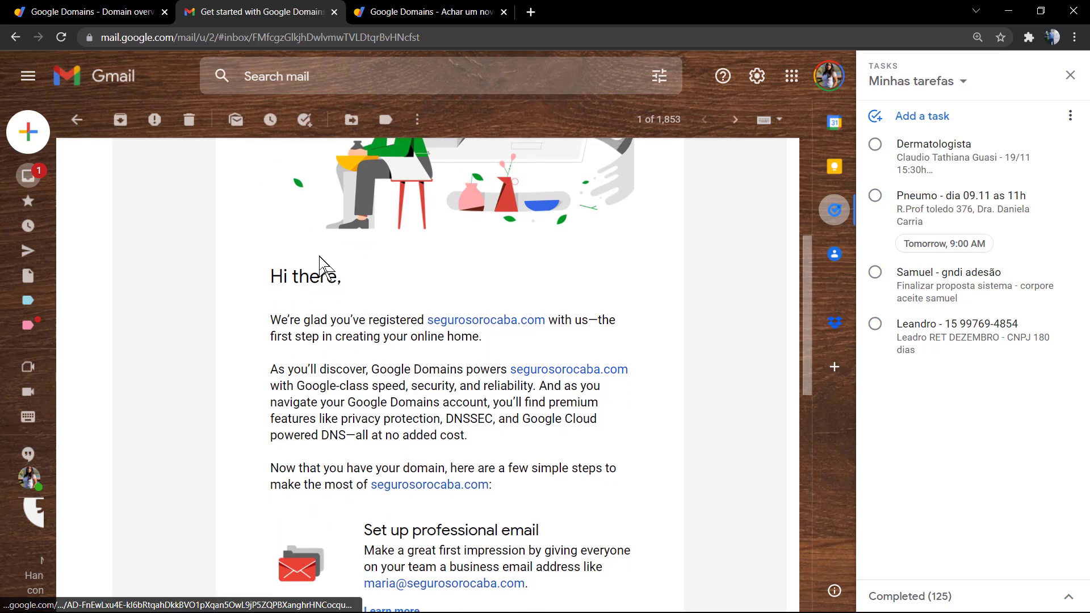
pyautogui.scroll(-6, 318, 254)
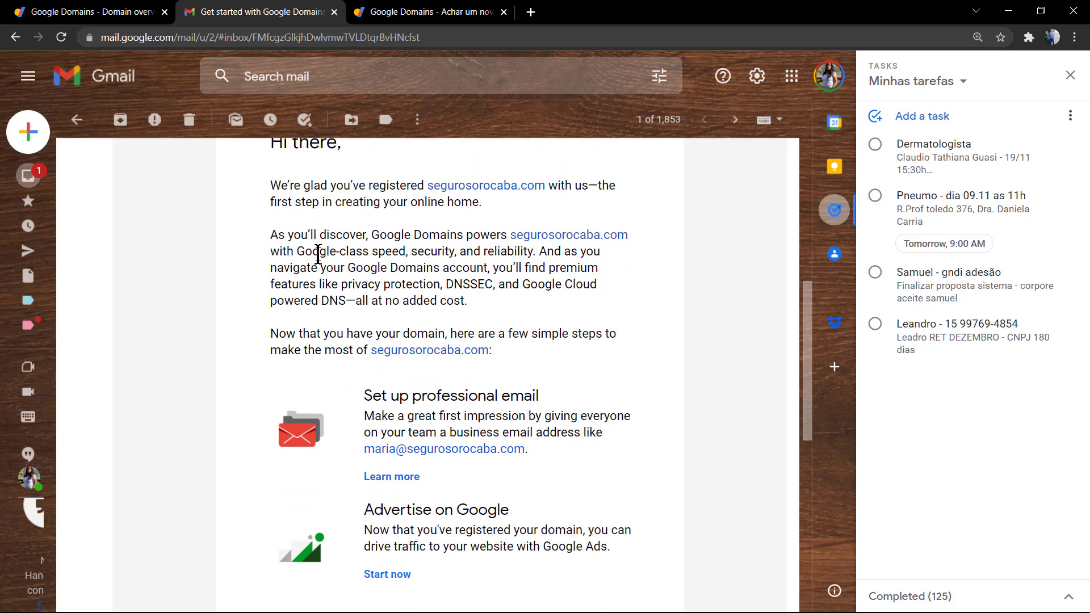
pyautogui.scroll(-4, 317, 260)
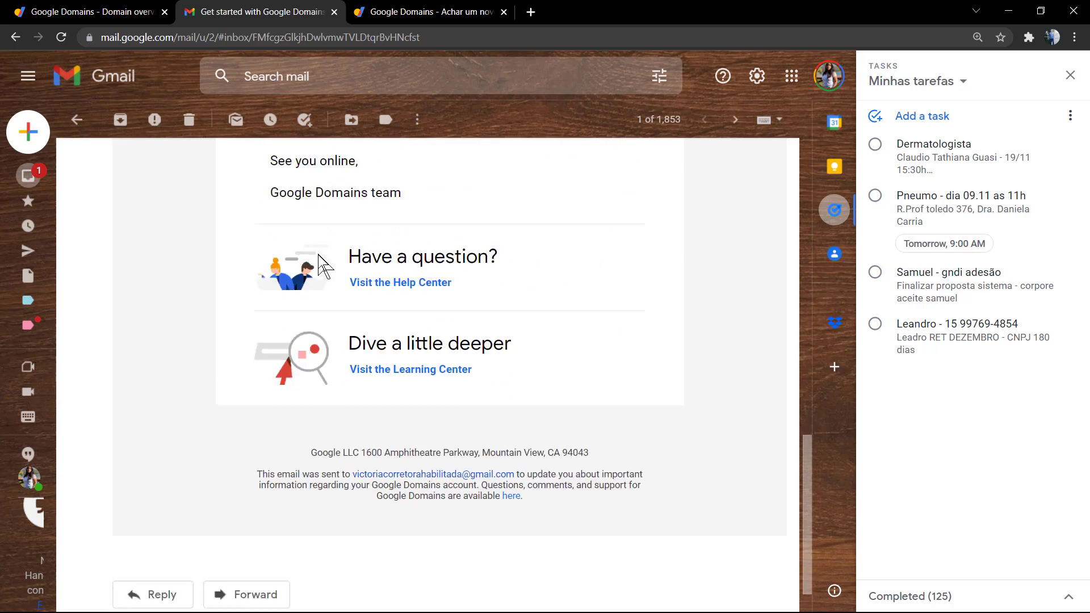
pyautogui.scroll(10, 297, 231)
pyautogui.click(113, 7)
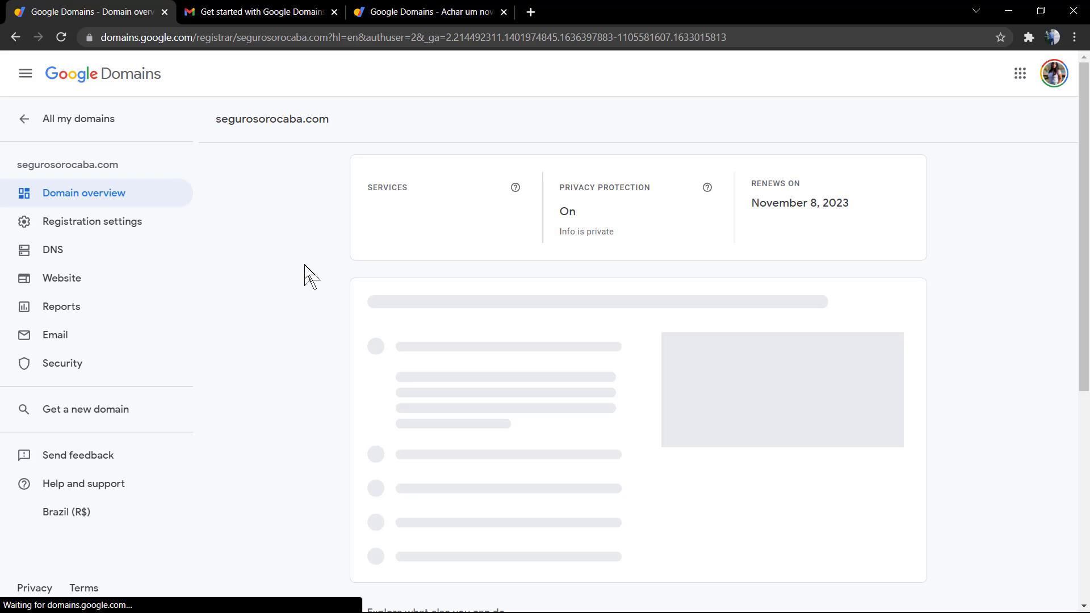
# Step: Scroll down and back up through the segurosorocaba.com overview, reviewing its setup checklist and options
pyautogui.scroll(-6, 331, 299)
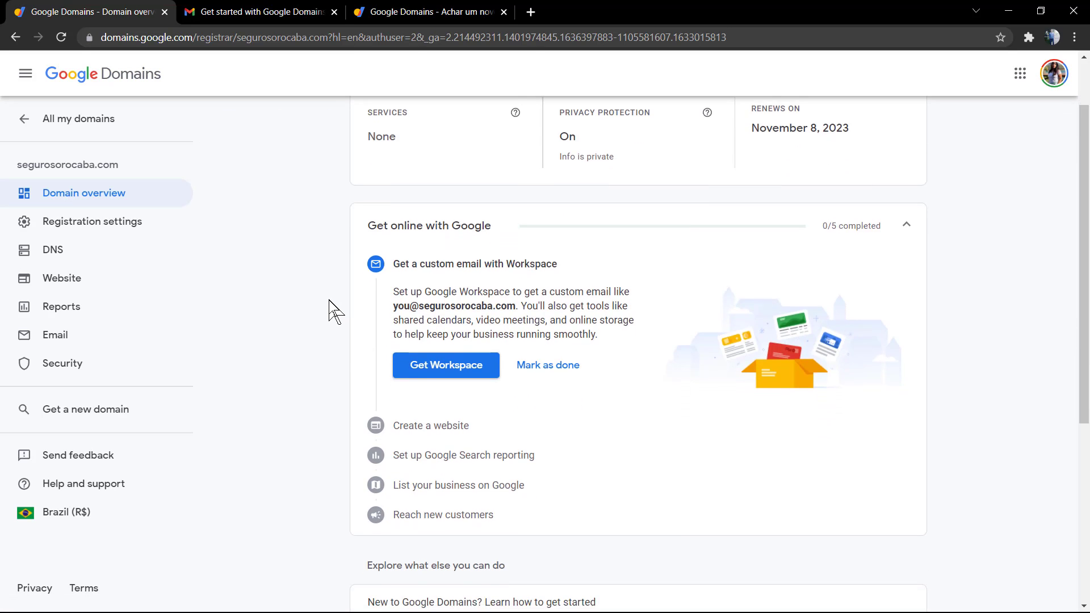
pyautogui.scroll(6, 331, 312)
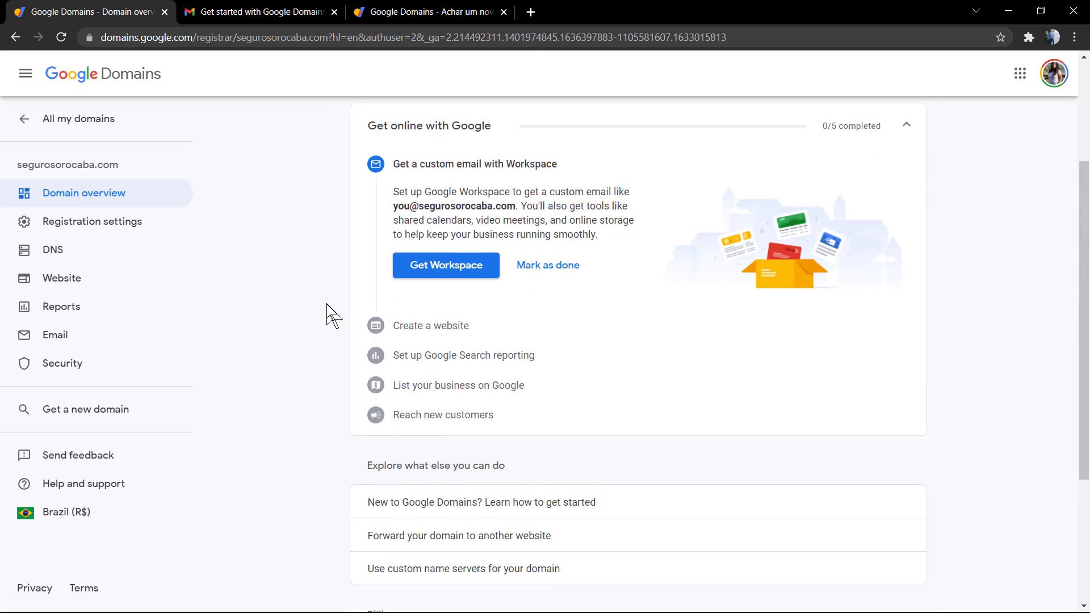